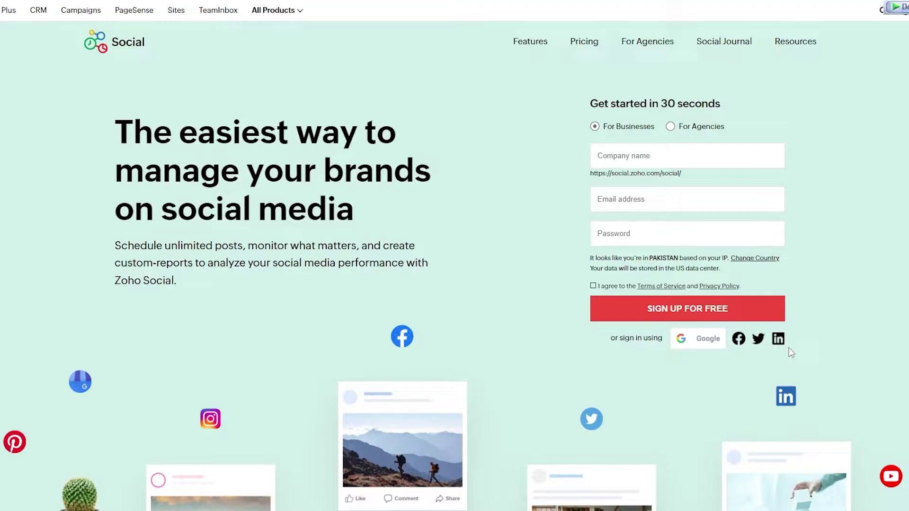
- Sign up for Zoho Social with a Google account, agree to the terms, create the account and start the trial
click(692, 346)
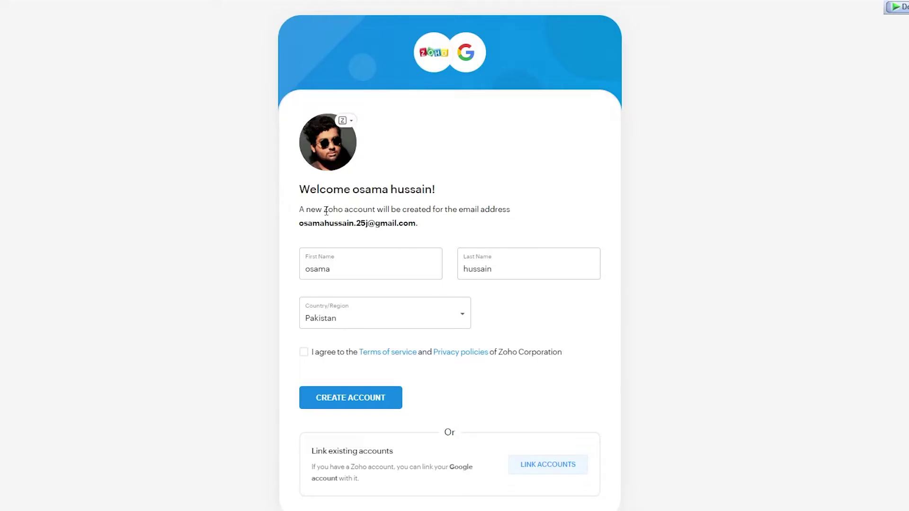
scroll(326, 211, down, 1)
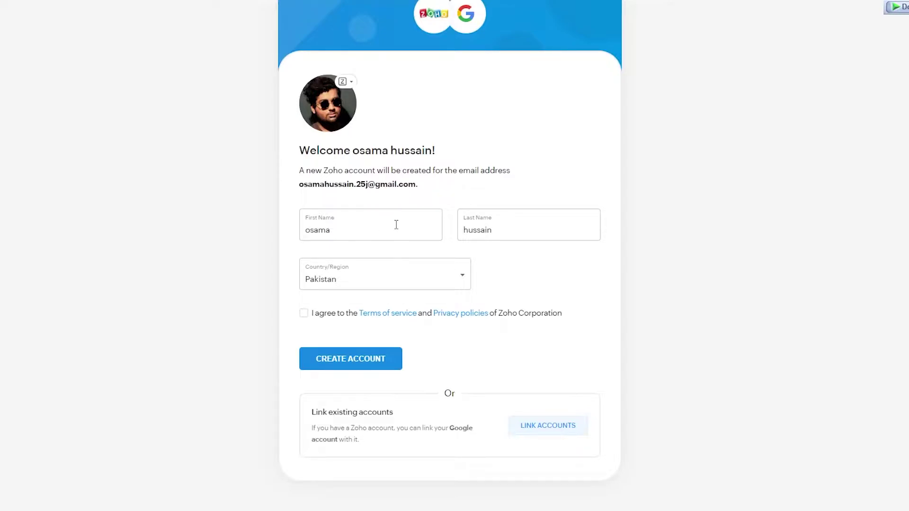
click(303, 315)
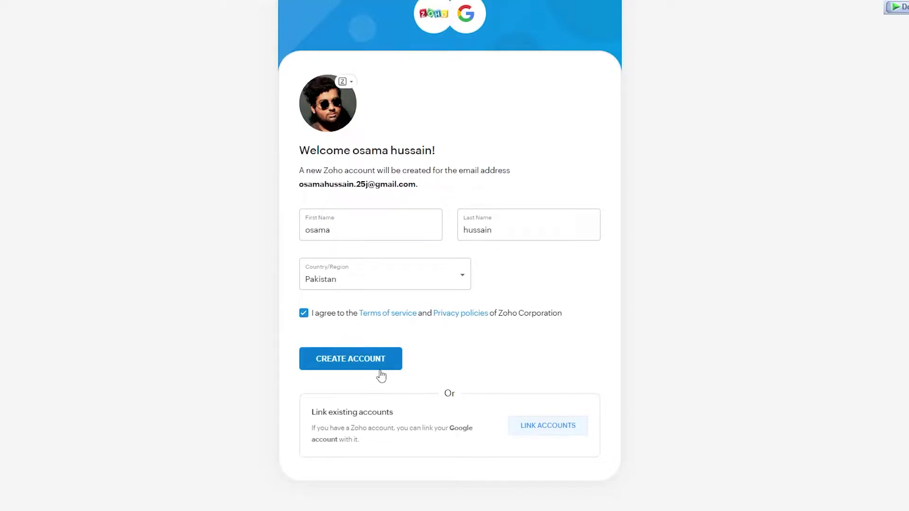
click(366, 370)
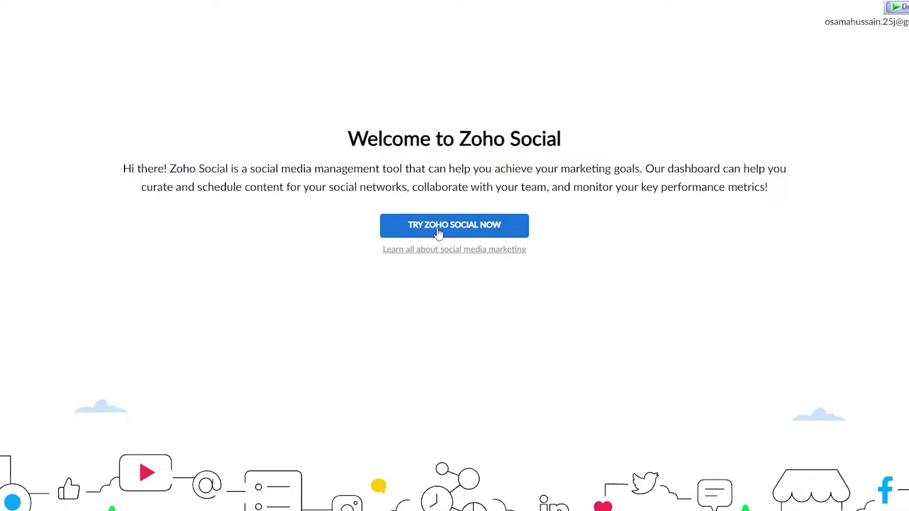
click(438, 233)
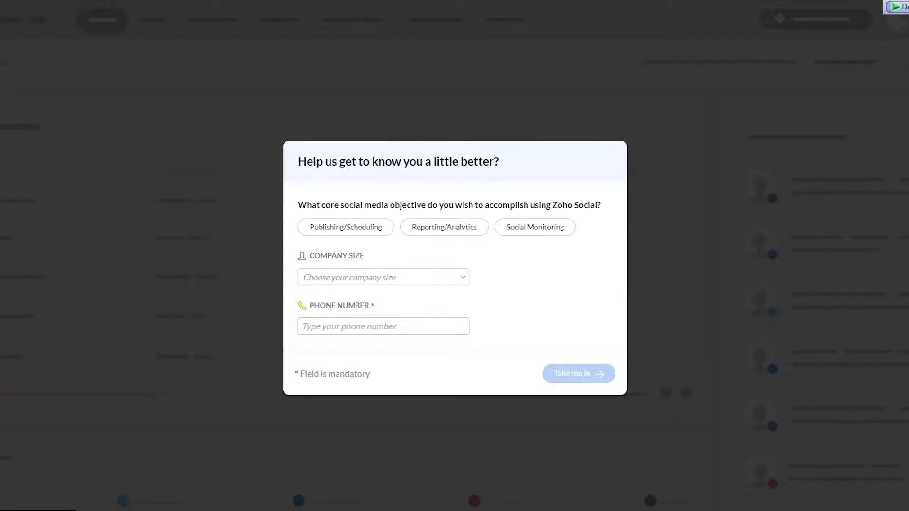
- Choose Social Monitoring as the core social media objective and submit the introductory questionnaire
click(896, 19)
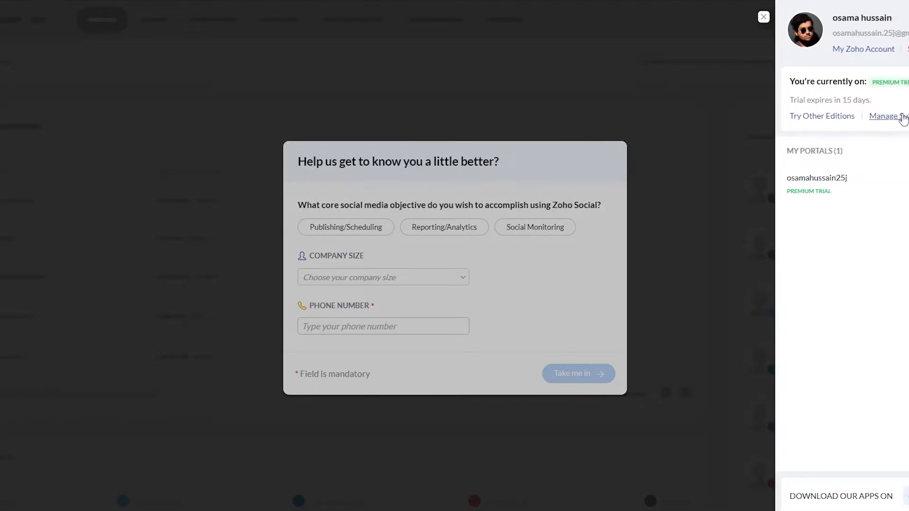
click(763, 17)
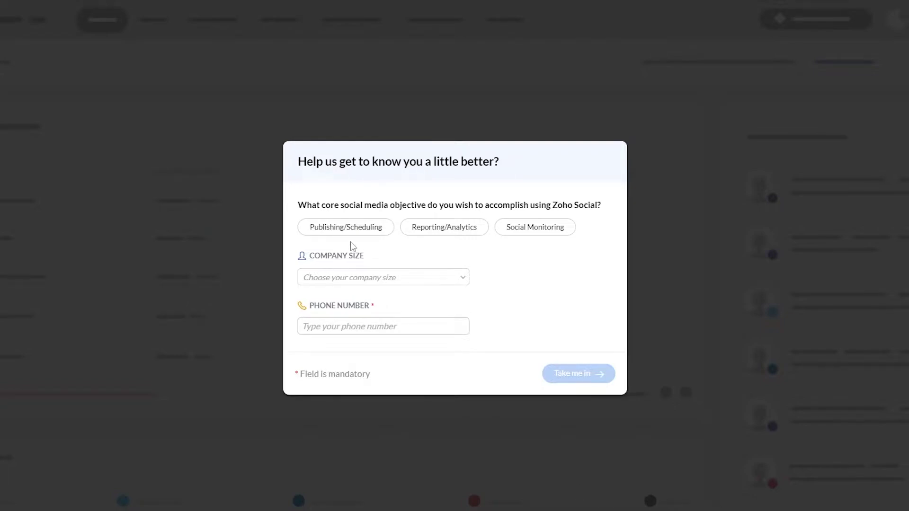
click(573, 235)
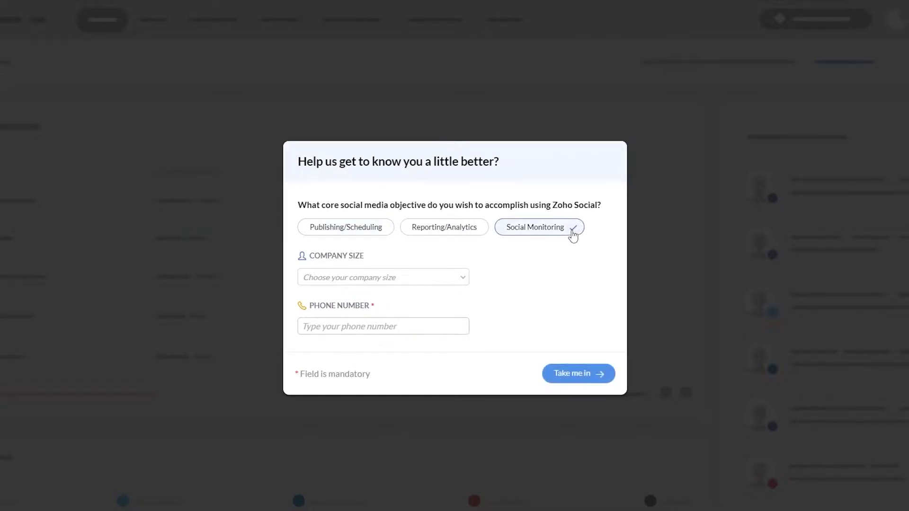
click(592, 372)
click(419, 279)
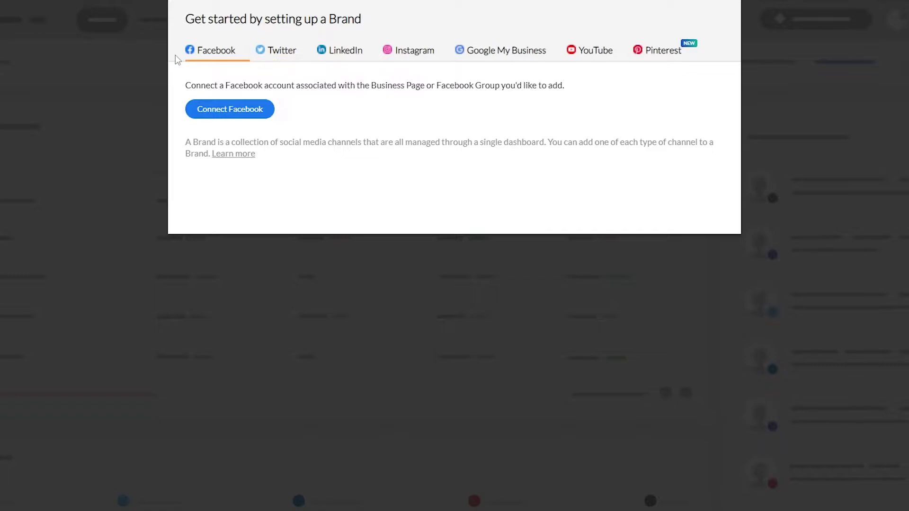
- Review the brand connection options for Twitter, LinkedIn, Instagram, Google My Business, YouTube, Pinterest and Facebook
click(280, 54)
click(337, 55)
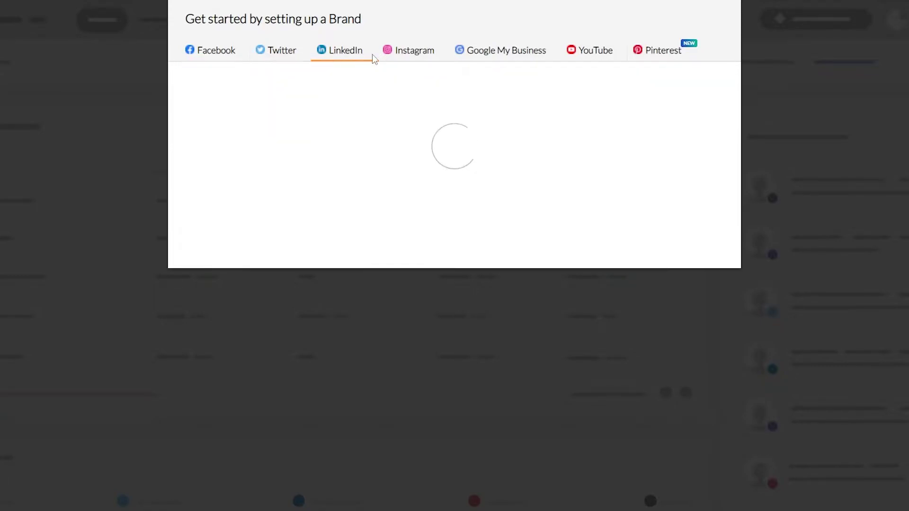
click(391, 53)
click(521, 53)
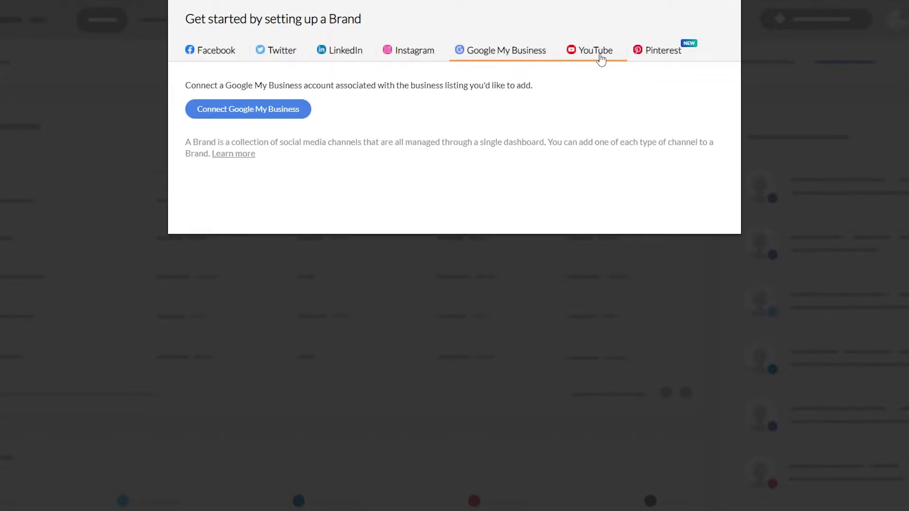
click(600, 56)
click(673, 60)
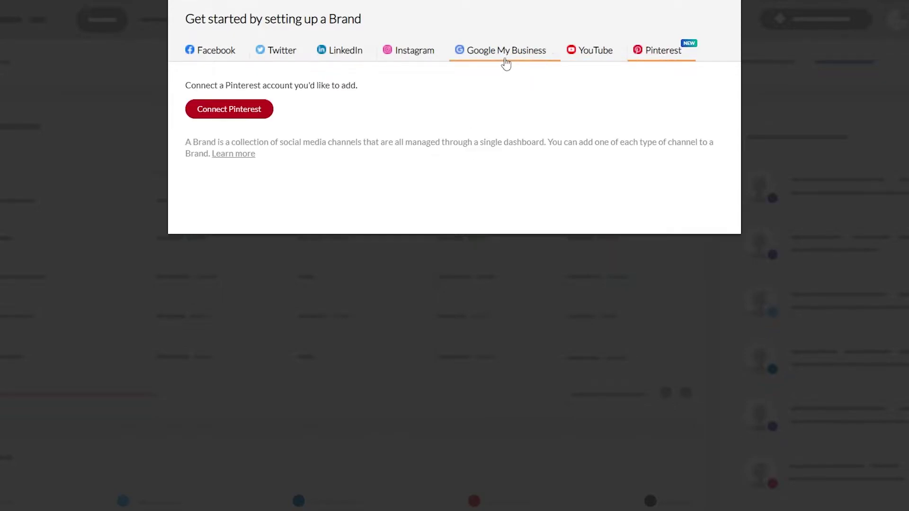
click(214, 58)
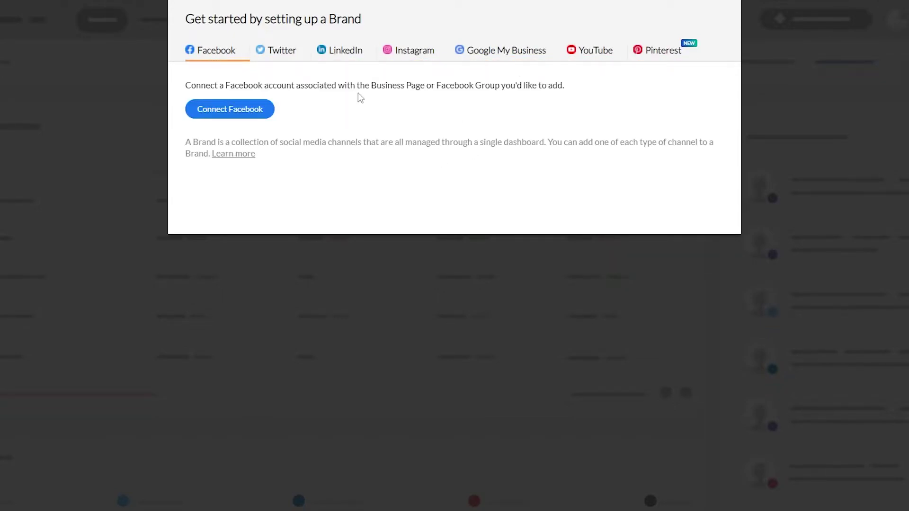
- Connect a Twitter account to create the new brand
click(287, 58)
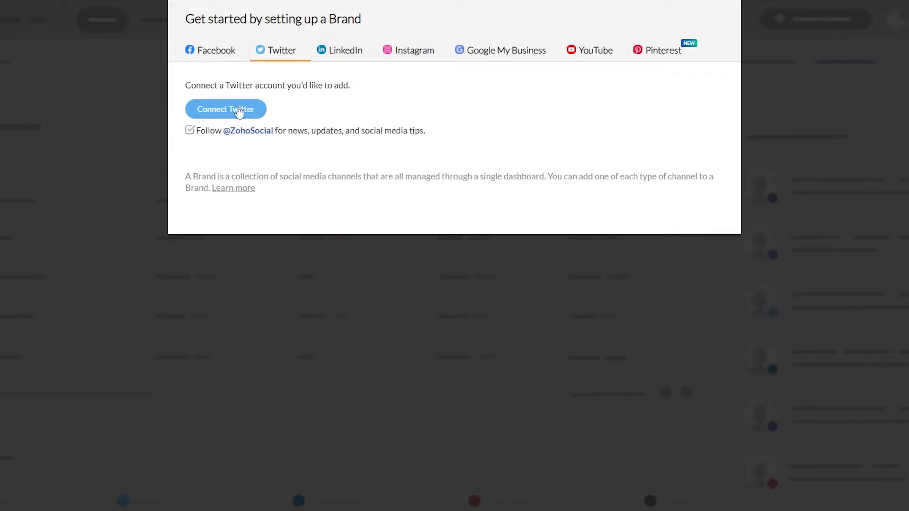
click(225, 111)
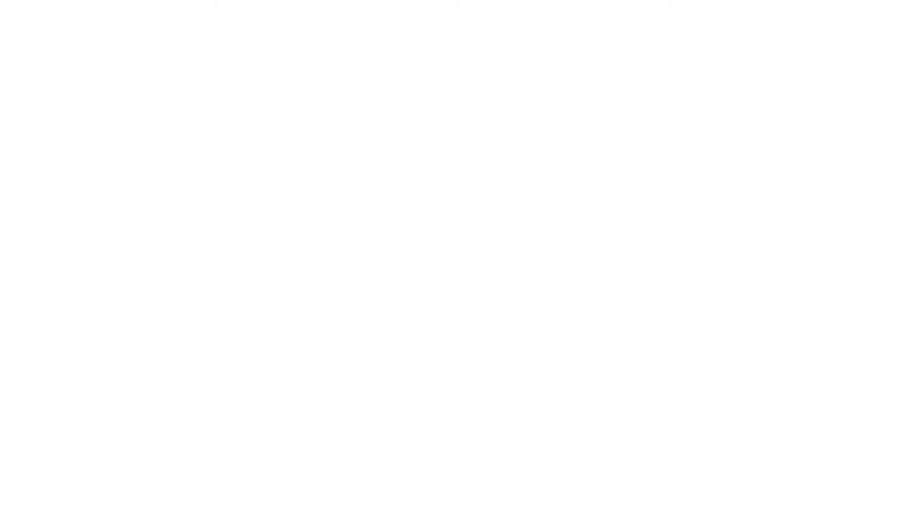
click(302, 109)
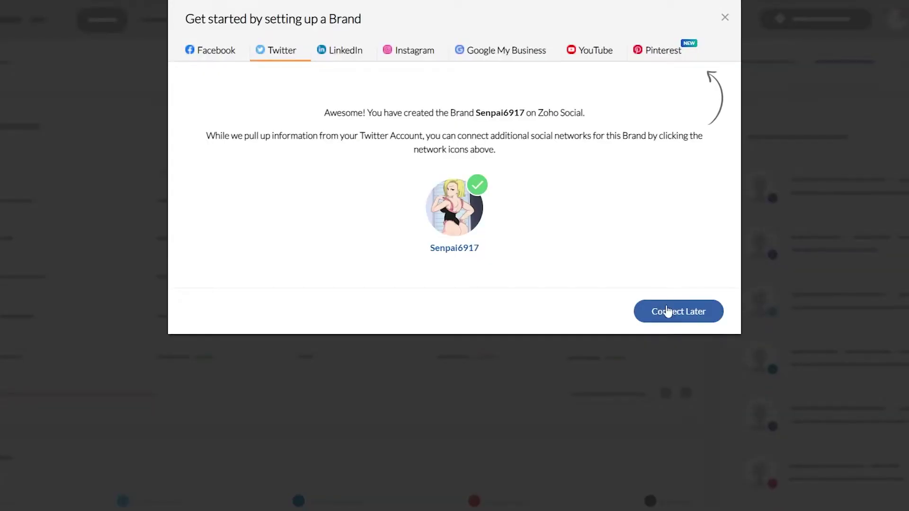
- Try to connect a LinkedIn account to the brand, leaving its sign-in page and dismissing the error
click(345, 50)
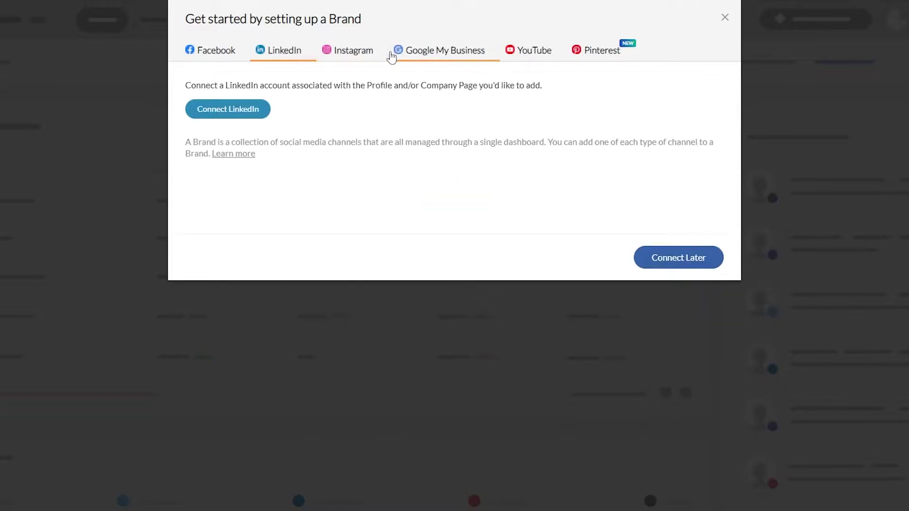
click(244, 113)
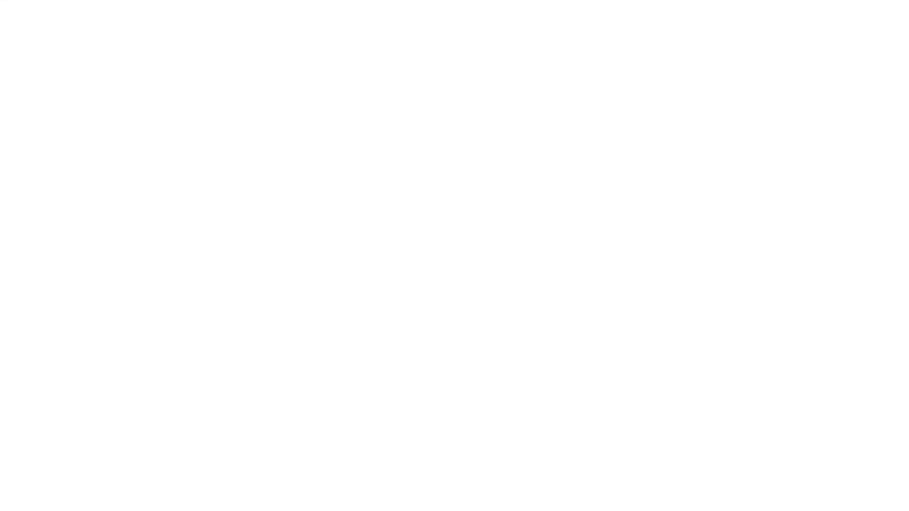
key(Tab)
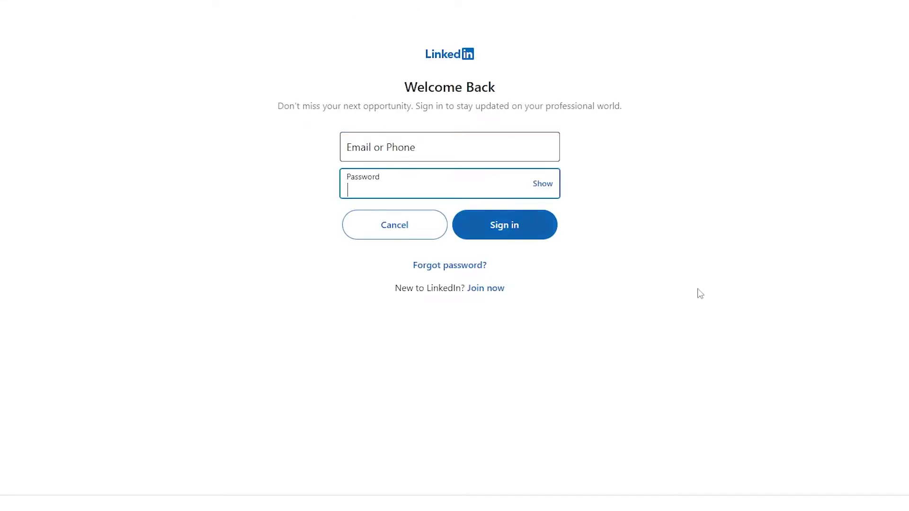
click(603, 282)
key(ctrl+w)
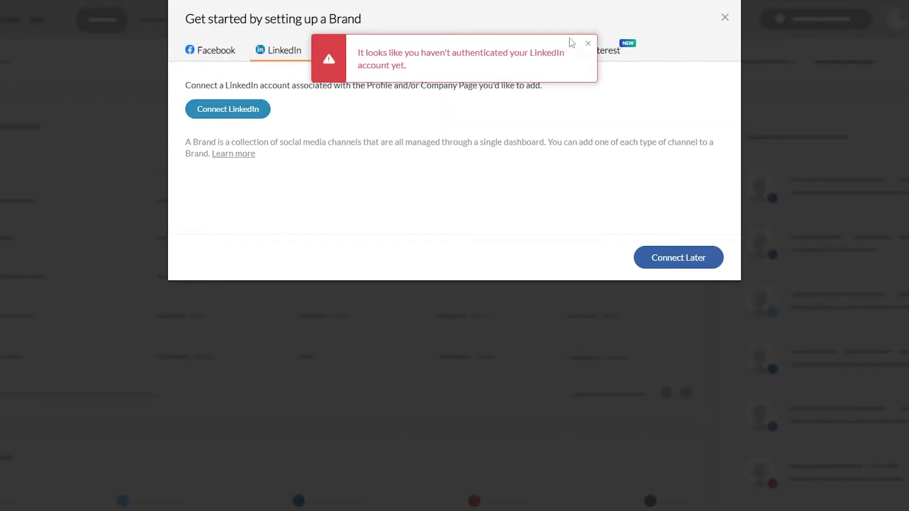
click(589, 43)
- Try to add an Instagram Business account to the brand by authorizing Zoho Social through Facebook
click(342, 56)
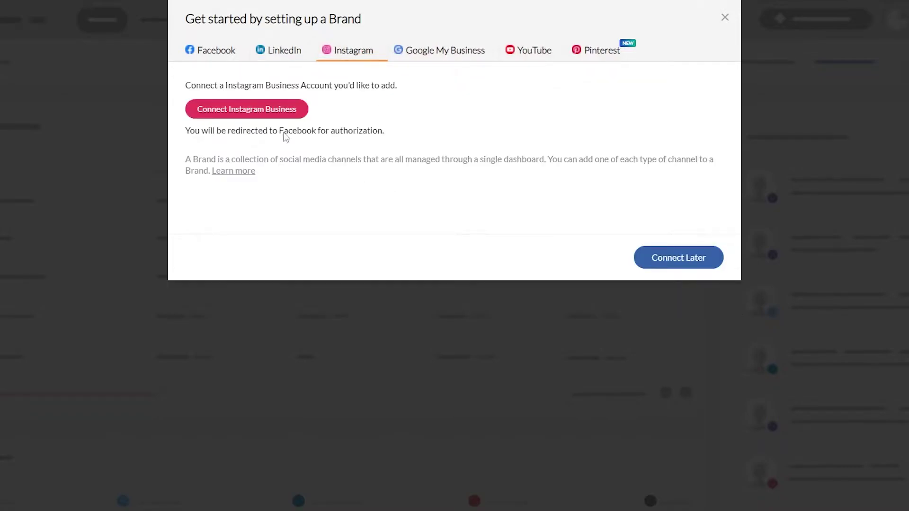
click(272, 114)
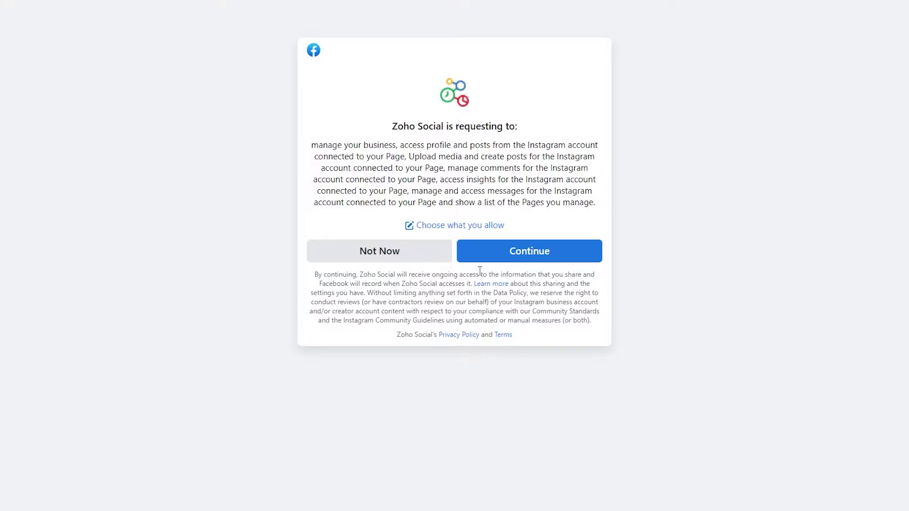
click(490, 251)
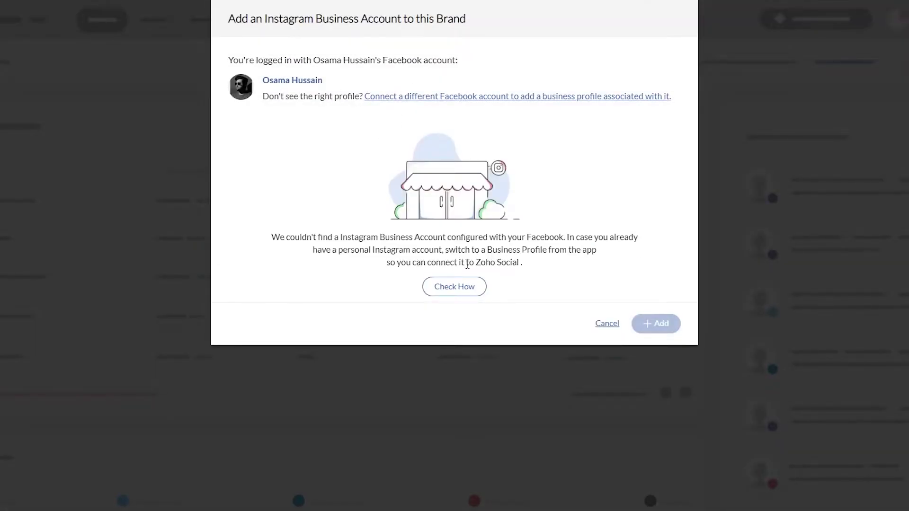
click(606, 322)
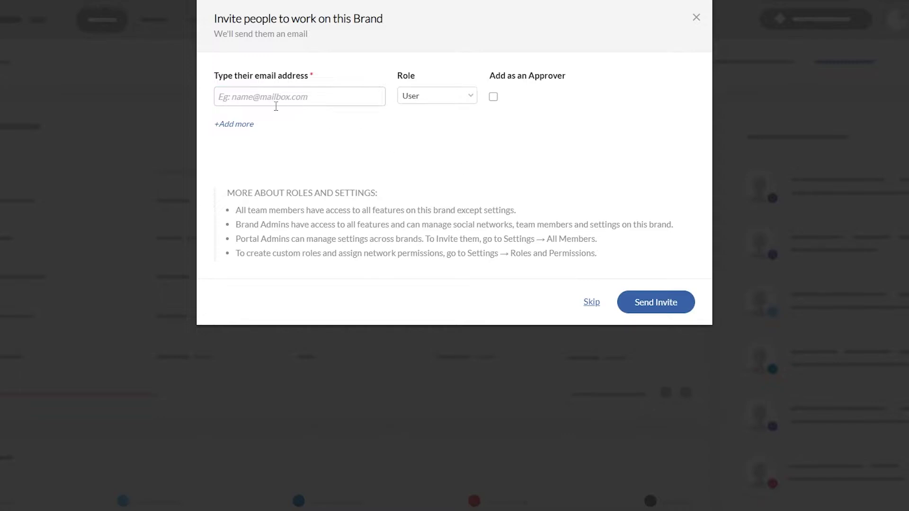
- Check the roles available for invited brand members and skip the invitation
click(244, 97)
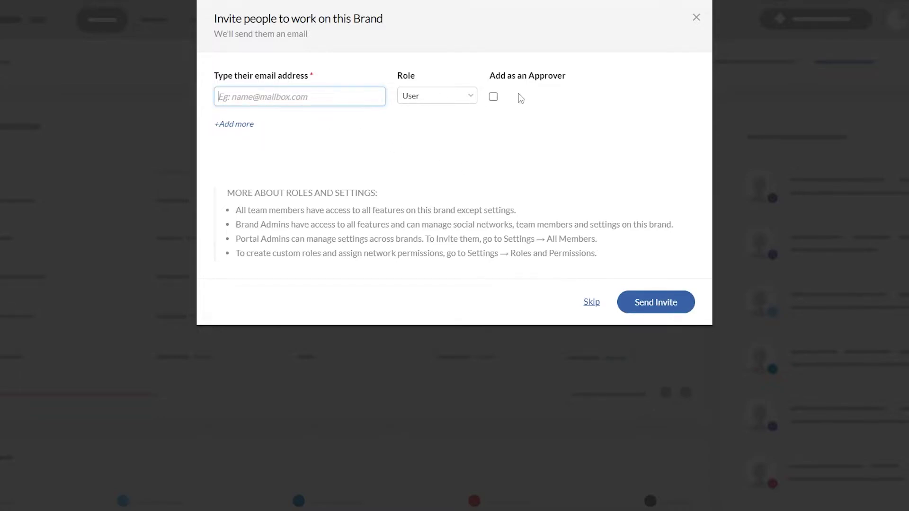
click(469, 94)
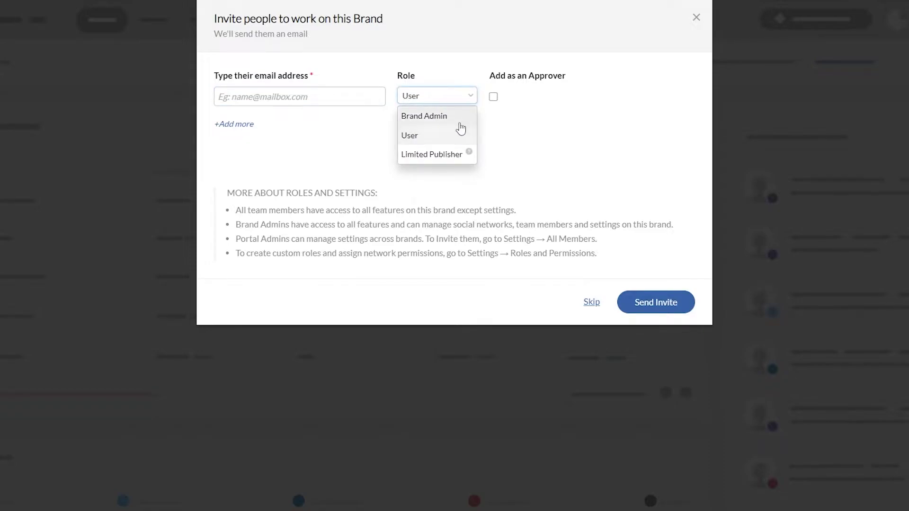
click(493, 71)
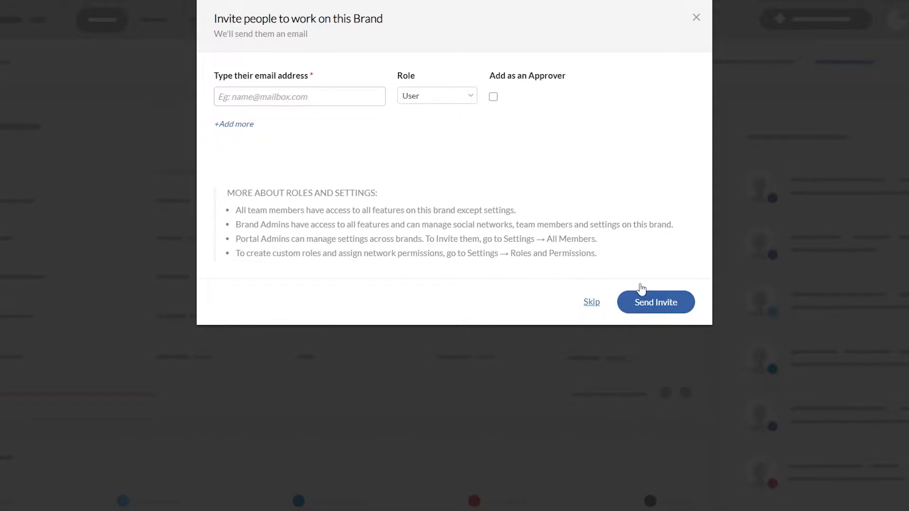
click(593, 303)
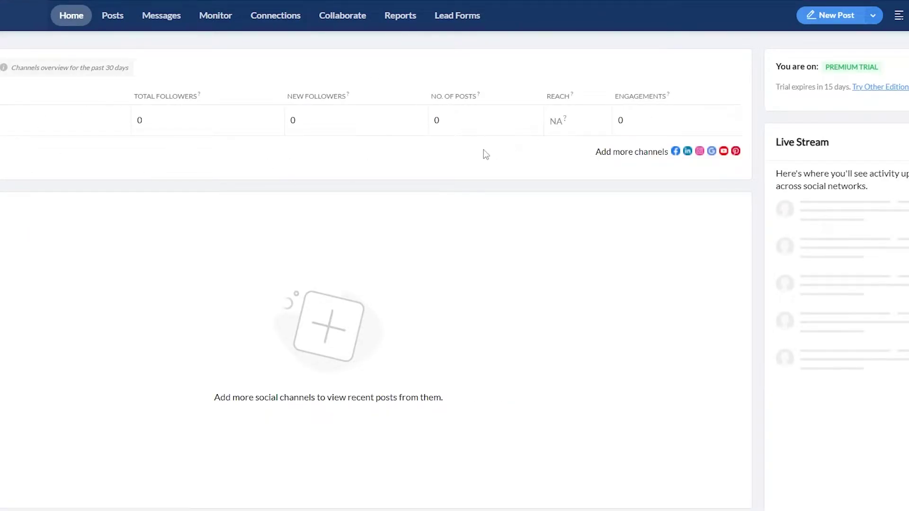
- Add the Continuum media Facebook page as a channel of the brand and go to the brand's dashboard
click(675, 151)
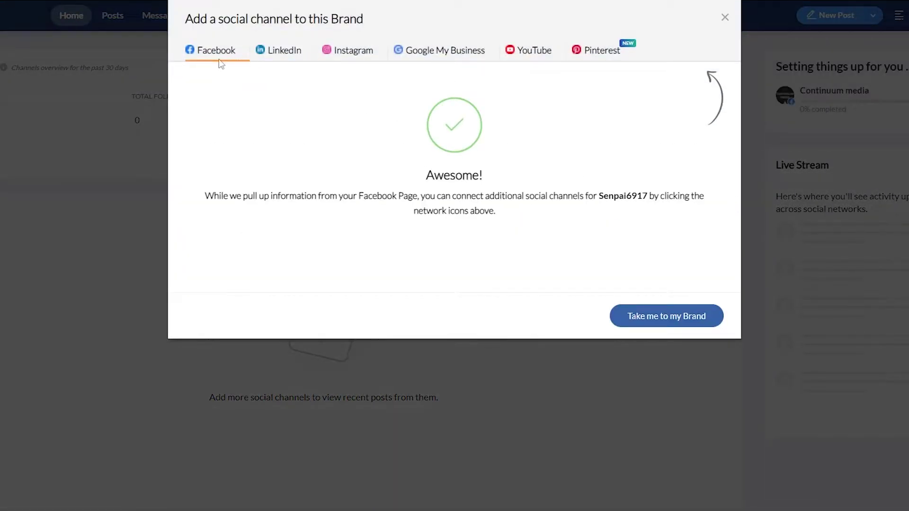
click(691, 322)
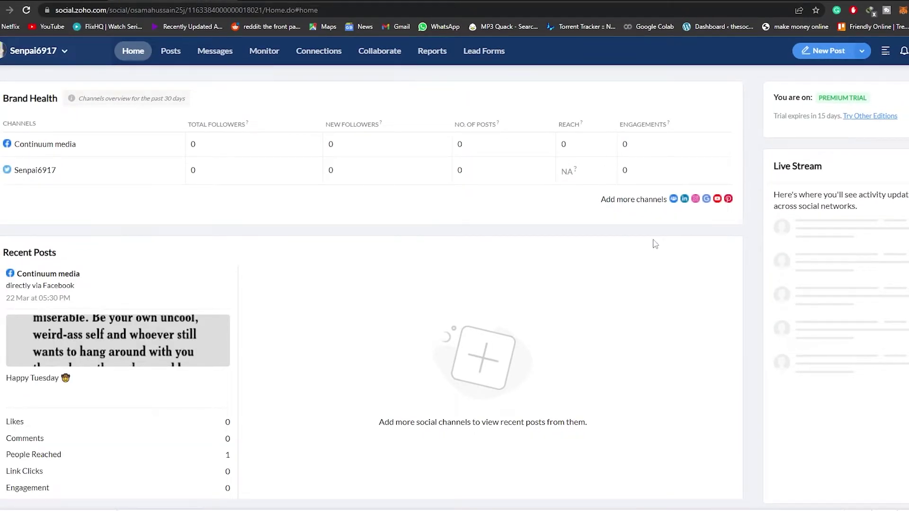
- Tour the brand's Home, Posts, Messages, Monitor, Connections, Collaborate, Lead Forms and Reports sections and return to Home
scroll(525, 218, down, 1)
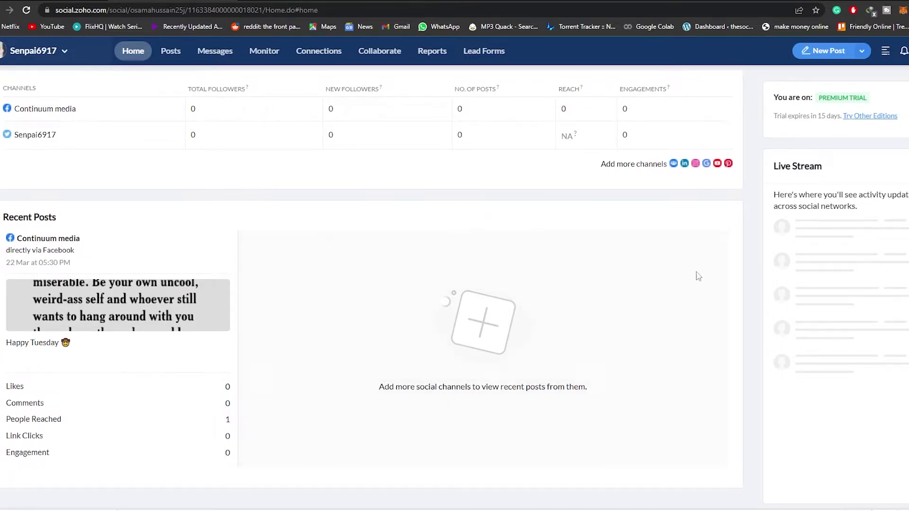
scroll(260, 421, up, 1)
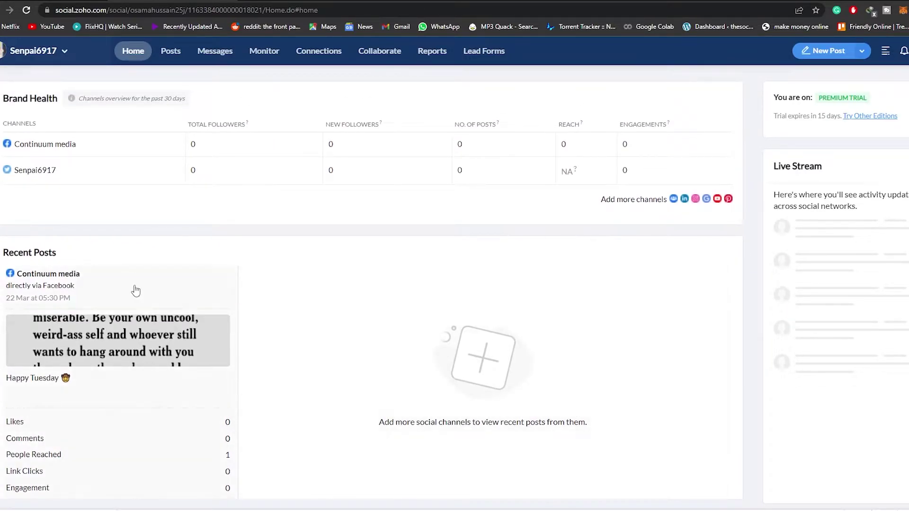
click(172, 51)
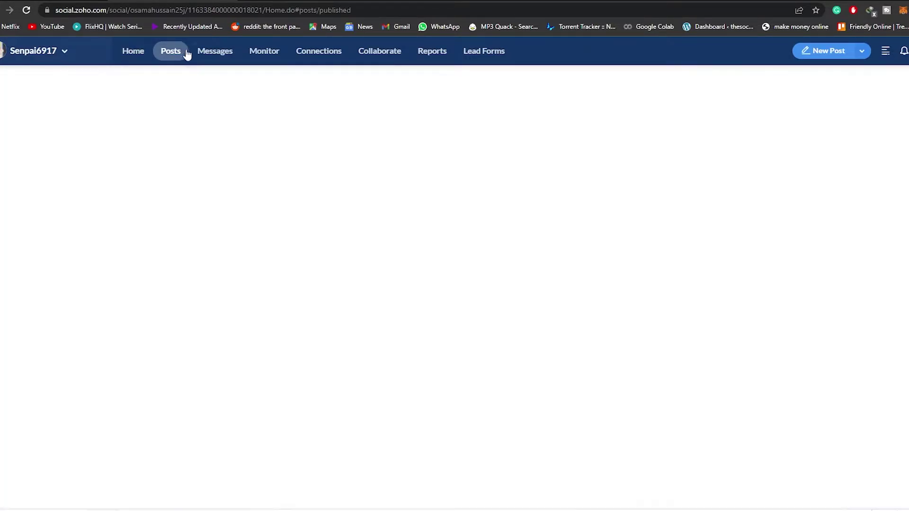
click(216, 55)
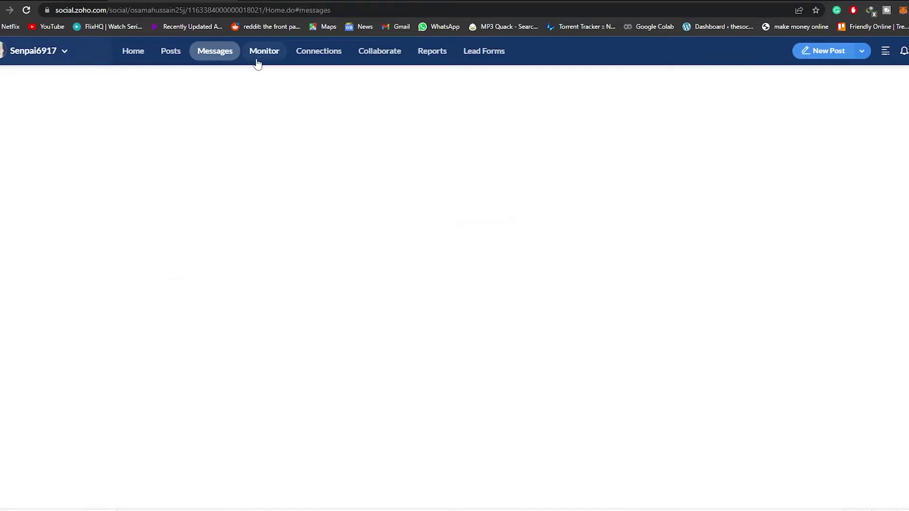
click(265, 53)
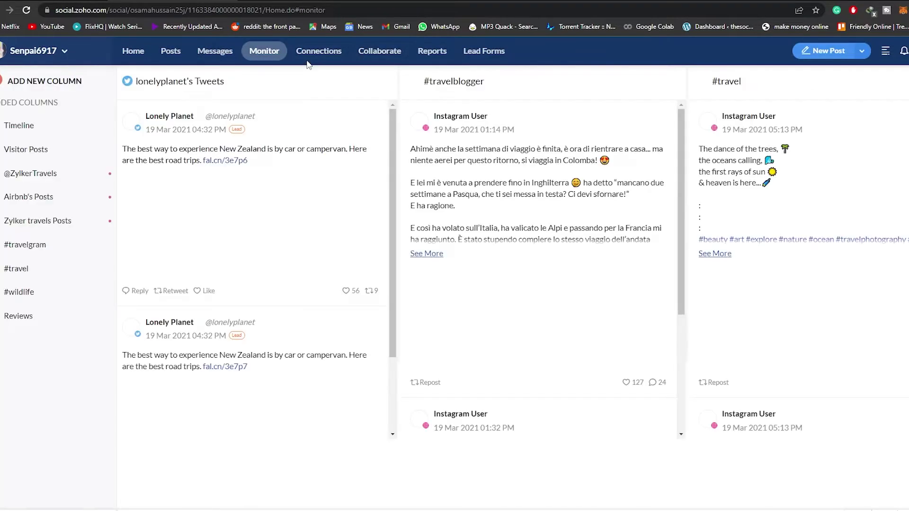
click(319, 53)
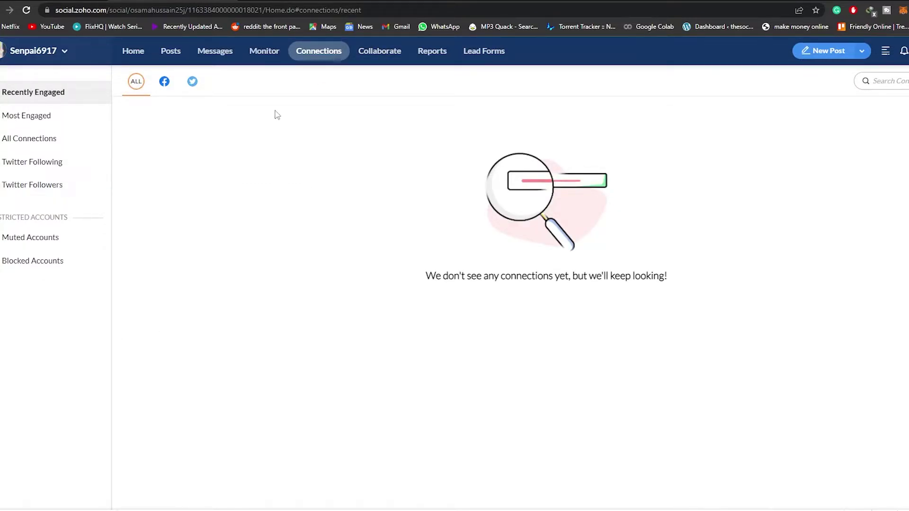
click(375, 55)
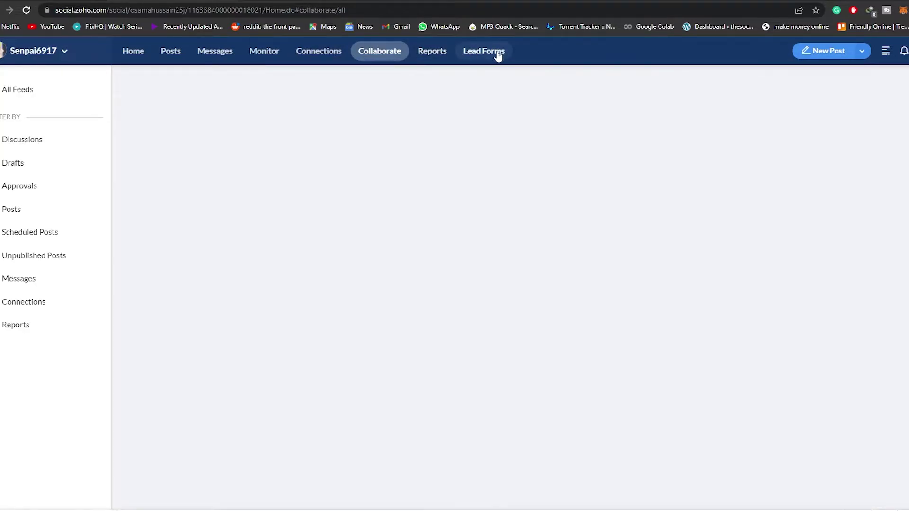
click(483, 55)
click(434, 56)
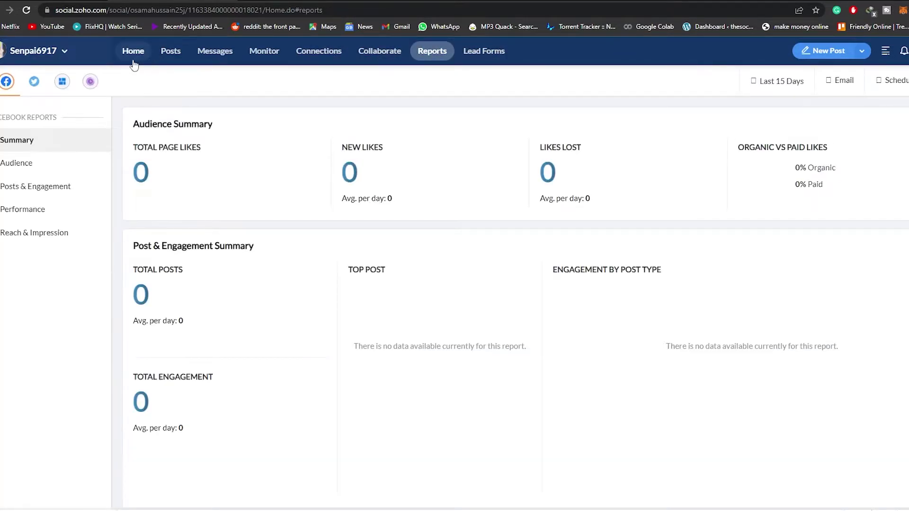
click(130, 61)
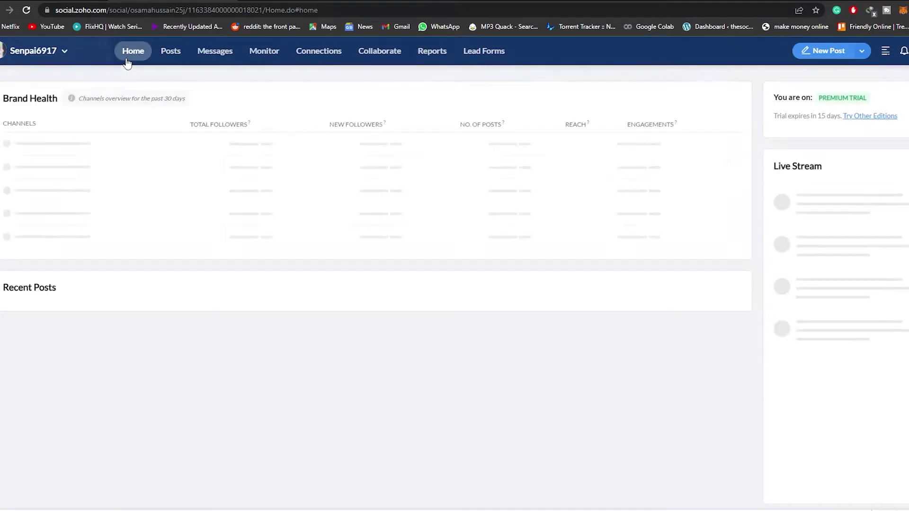
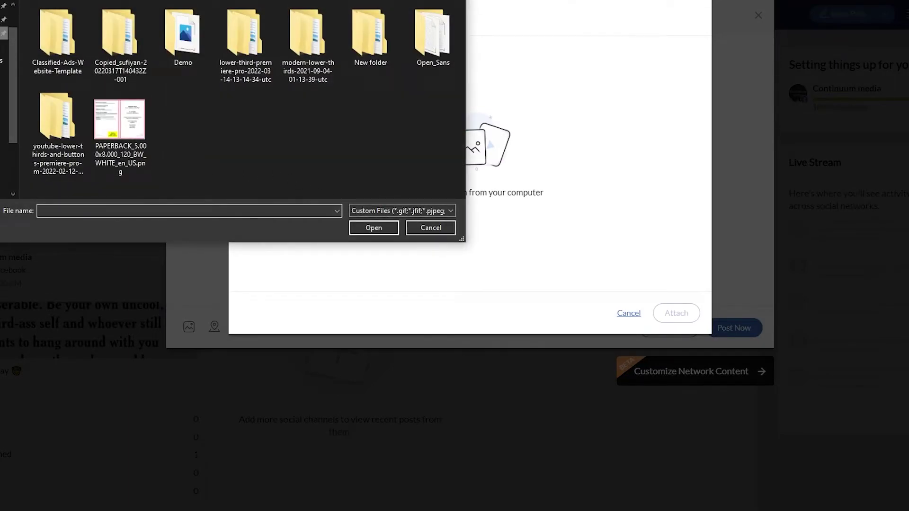
- Attach the 400 x 400 image from the computer to the "Content is king" post
click(5, 32)
scroll(381, 155, down, 3)
double_click(172, 146)
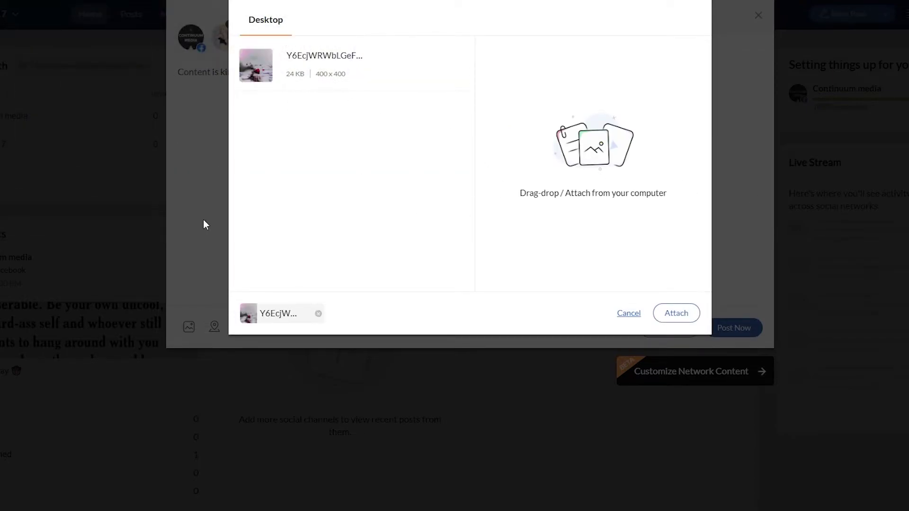
click(676, 314)
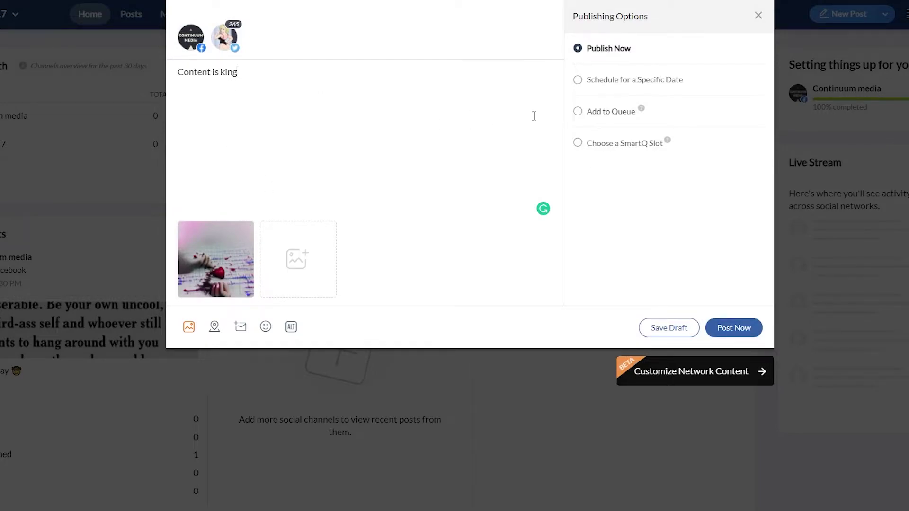
- Check the Twitter location option of the post and add a smiling face emoji after "Content is king"
click(214, 326)
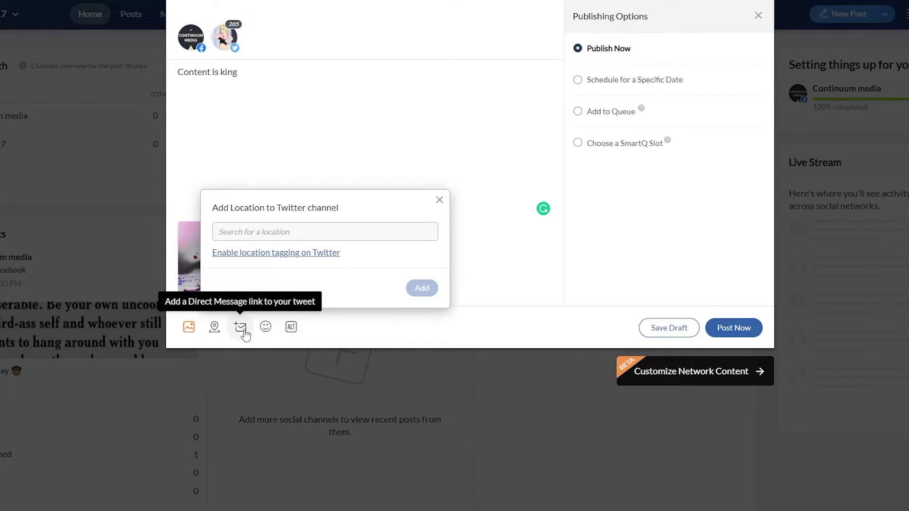
click(266, 330)
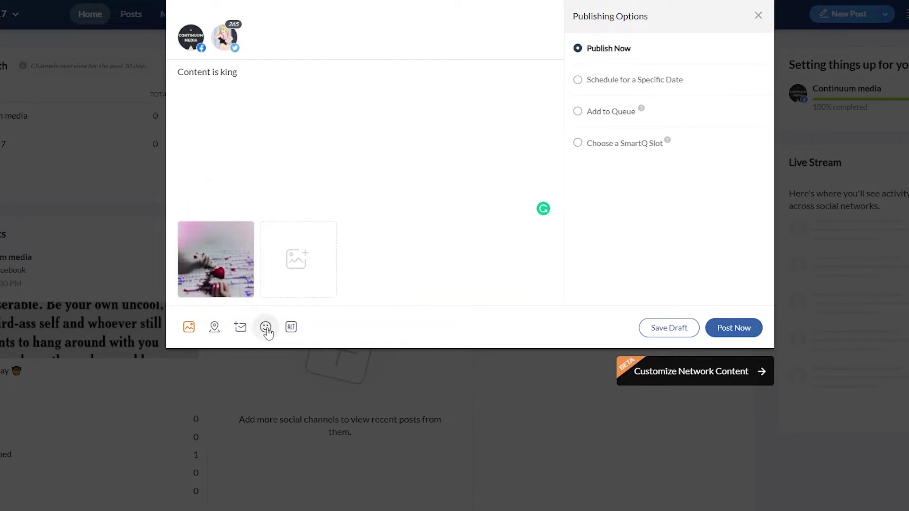
click(266, 327)
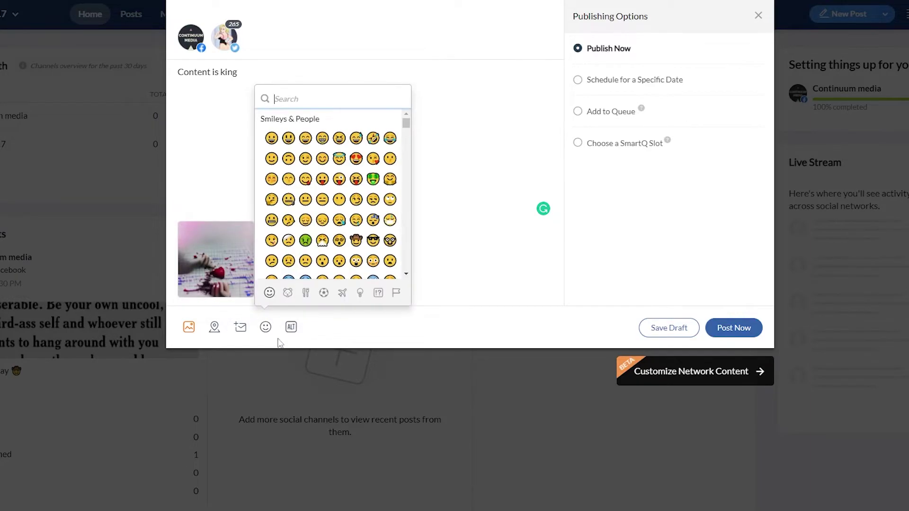
click(271, 159)
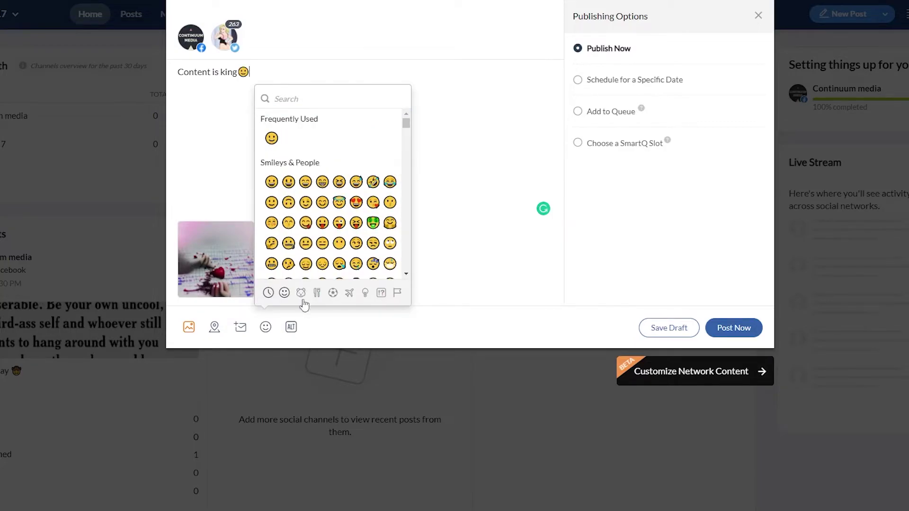
- Check the image's alternate text option without adding any, and publish the post immediately to the Facebook and Twitter channels
click(291, 328)
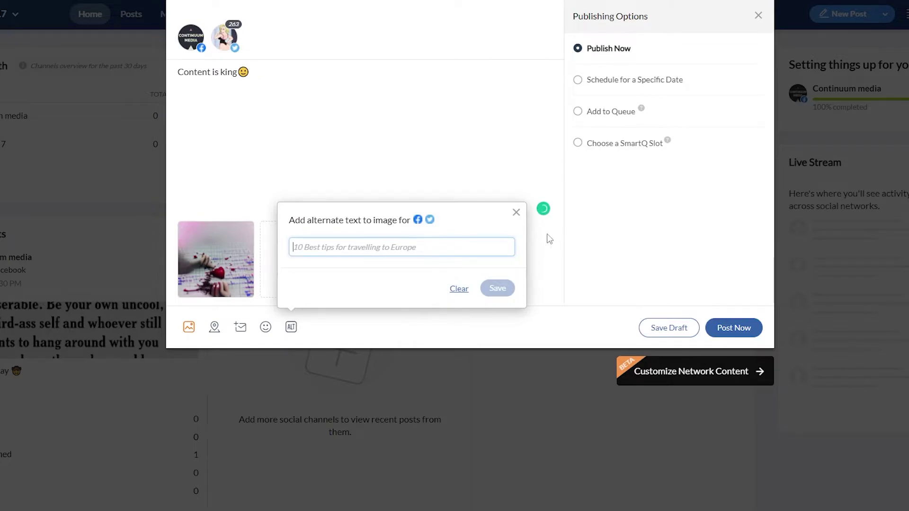
click(516, 212)
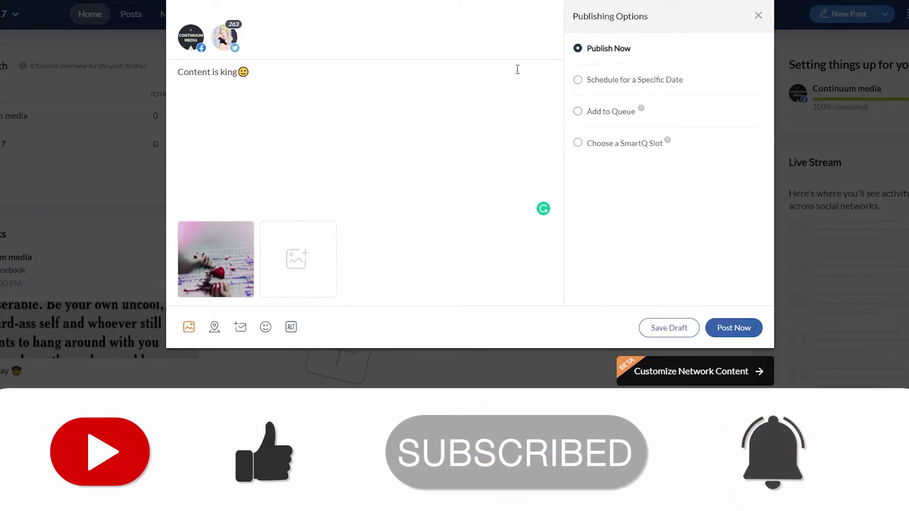
click(746, 334)
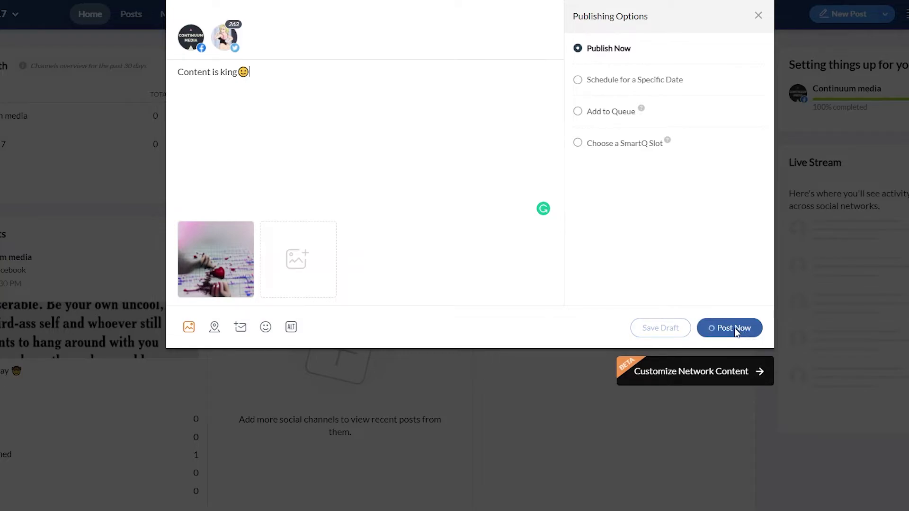
scroll(230, 344, down, 1)
scroll(22, 368, up, 1)
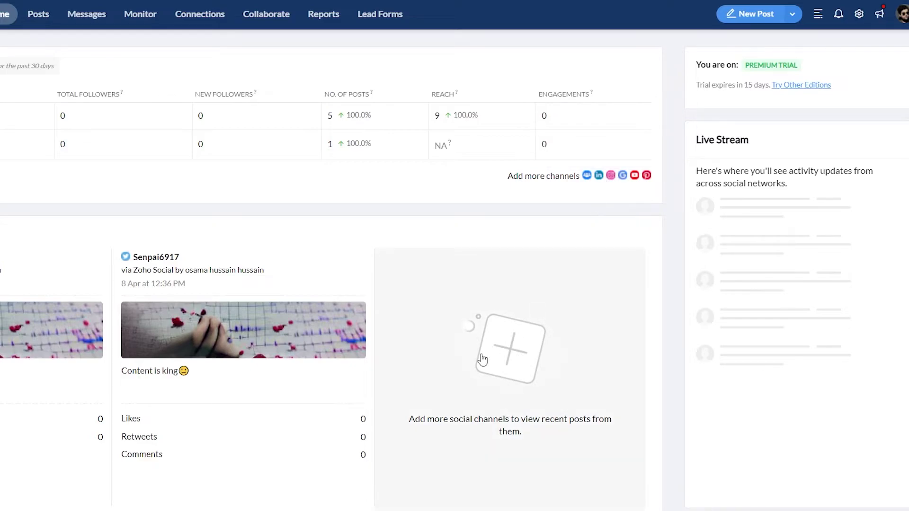
- Check the Bulk Schedule option for new posts and view the team notifications
click(792, 17)
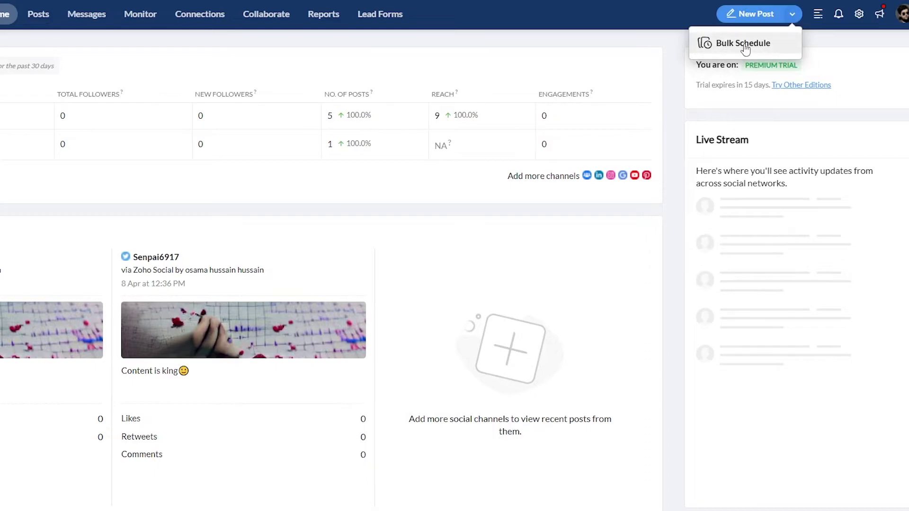
click(818, 14)
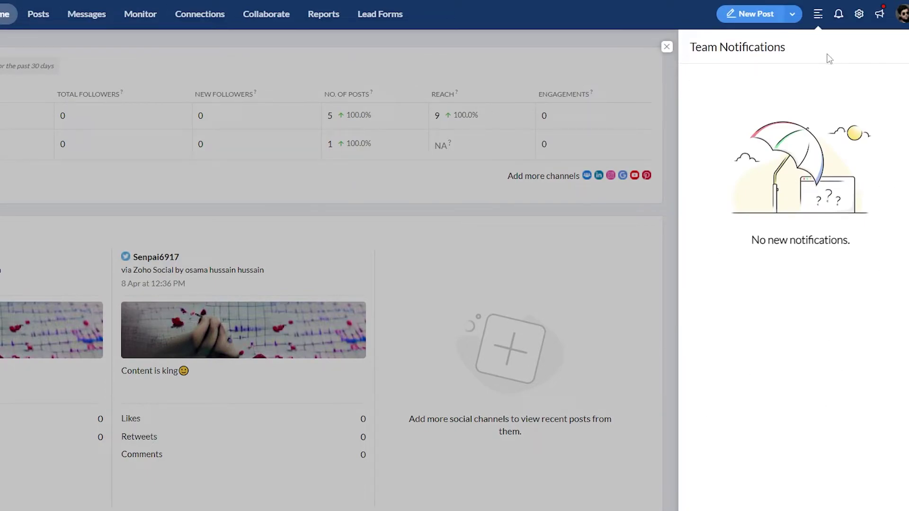
click(384, 436)
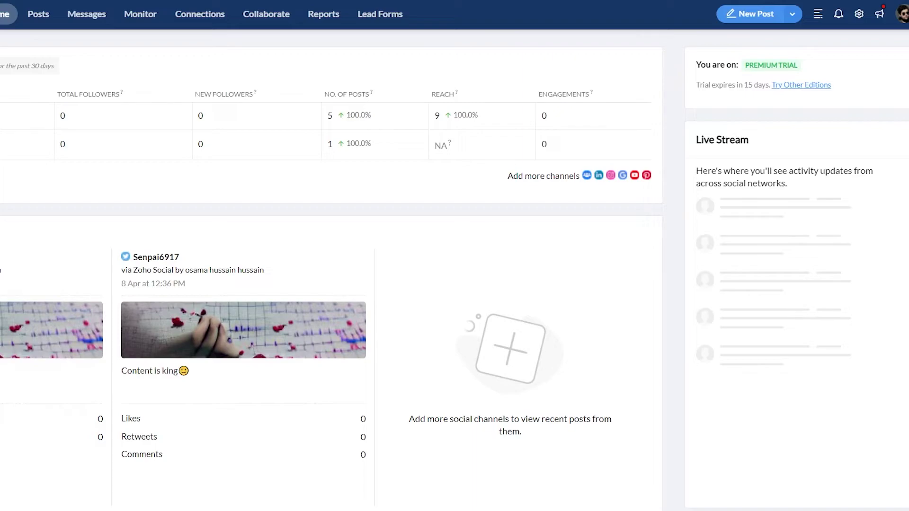
- View the contacts and chats search and the Zoho Notebook window, closing each one
key(ctrl+k)
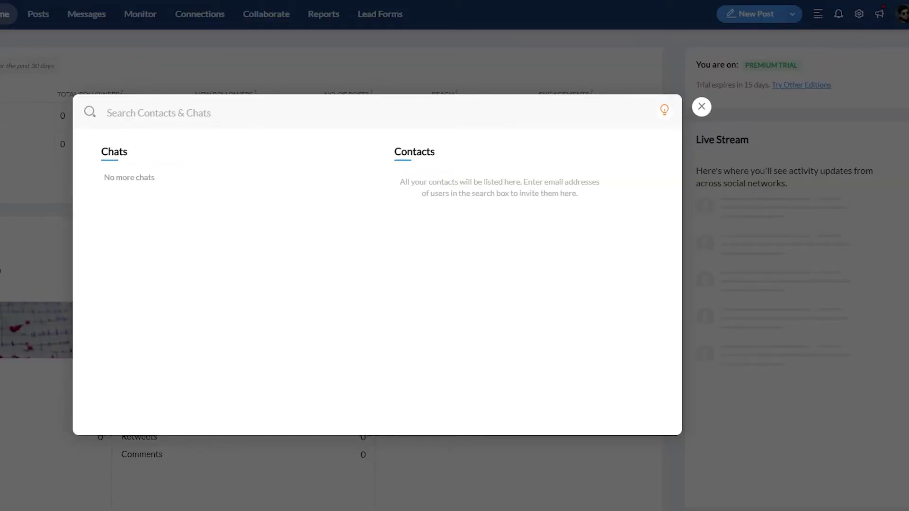
click(701, 107)
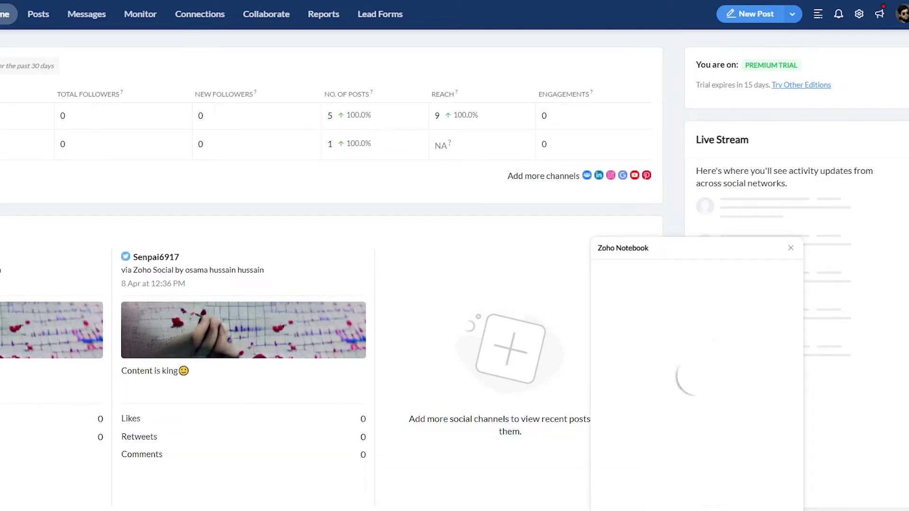
scroll(363, 348, down, 1)
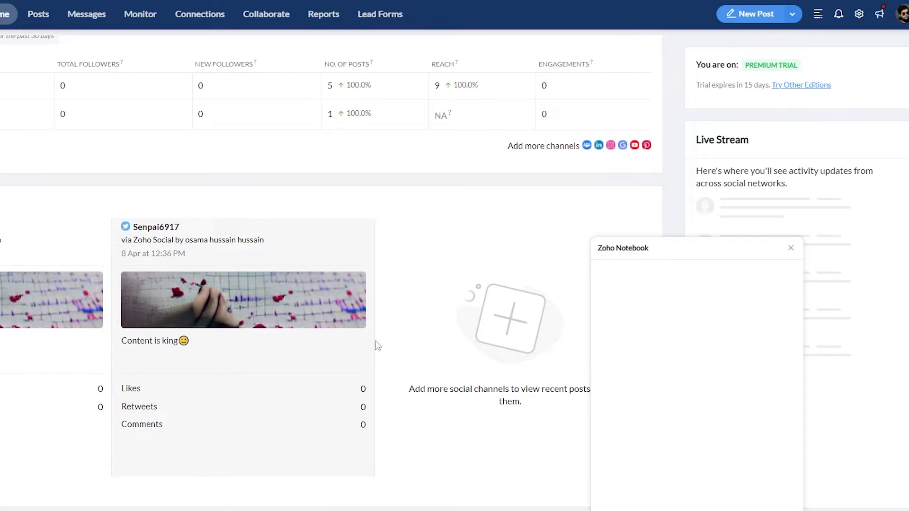
scroll(374, 345, up, 1)
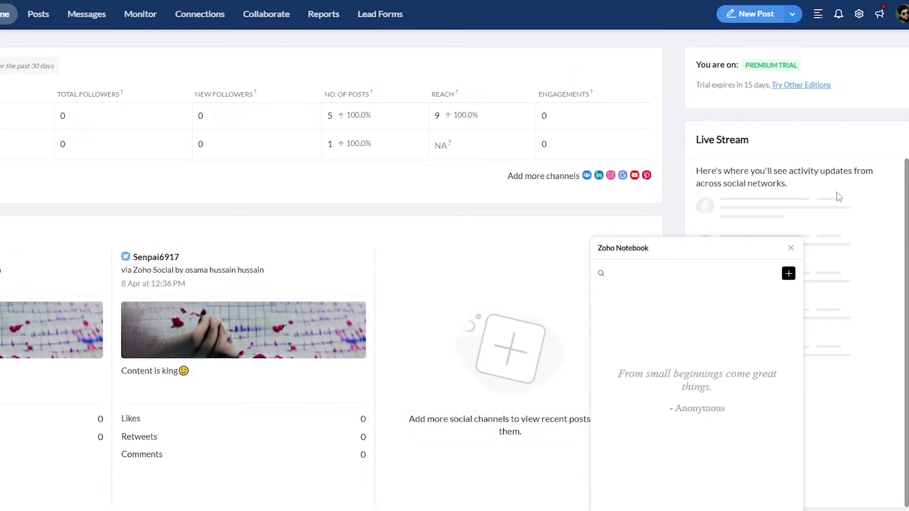
click(791, 247)
- Review the recent posts on Home and the Messages, Posts, Connections and Monitor sections, returning to Home
scroll(176, 192, down, 1)
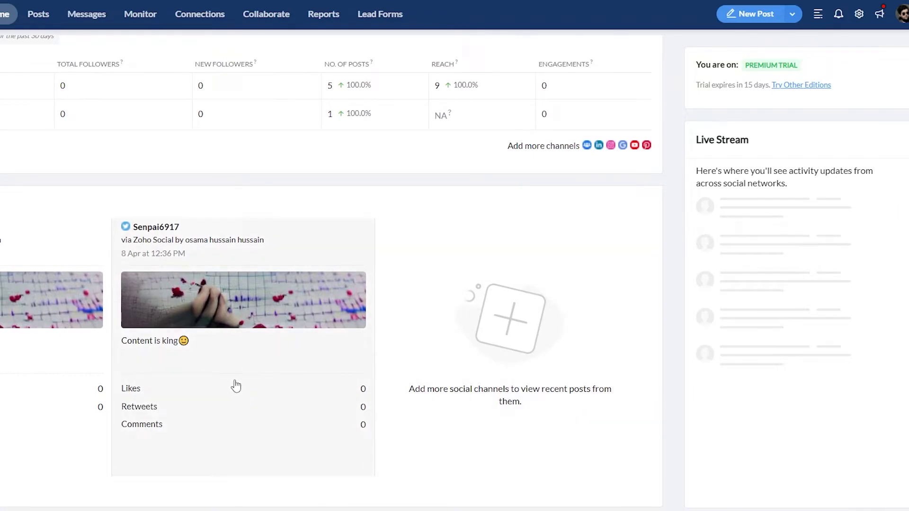
scroll(101, 320, up, 1)
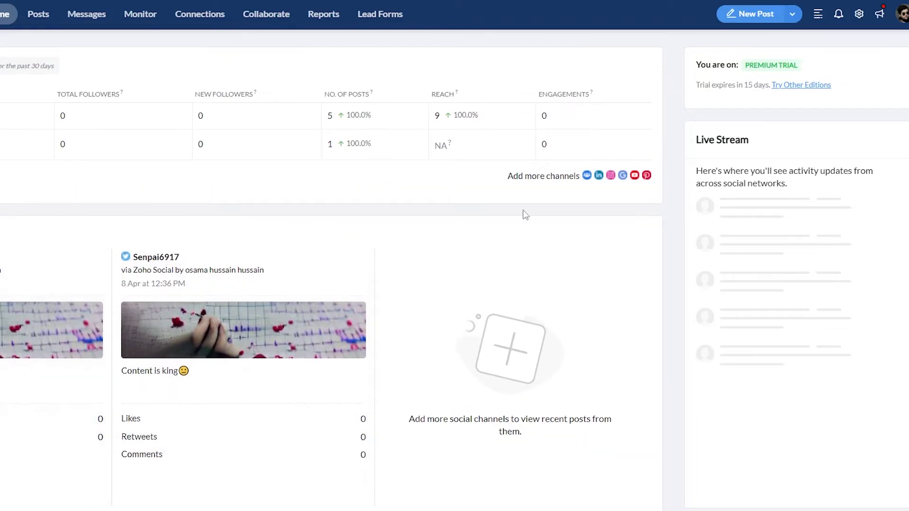
click(86, 14)
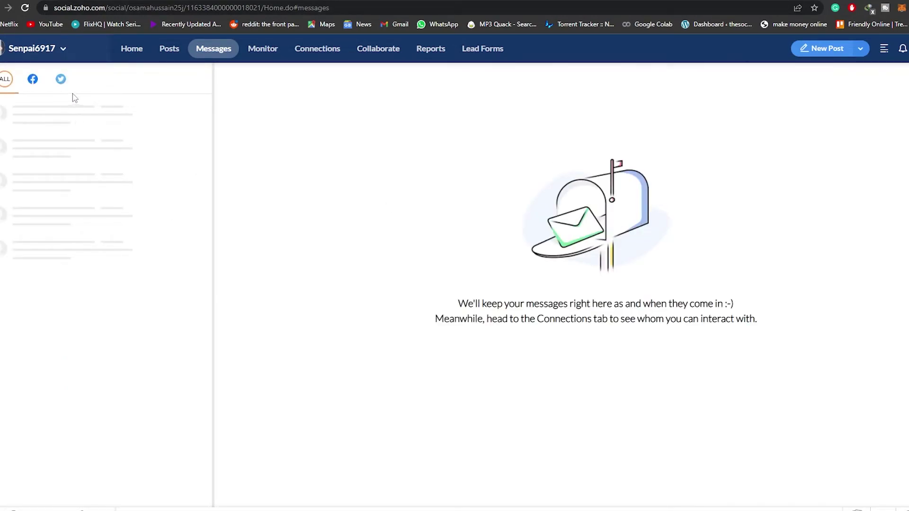
click(170, 49)
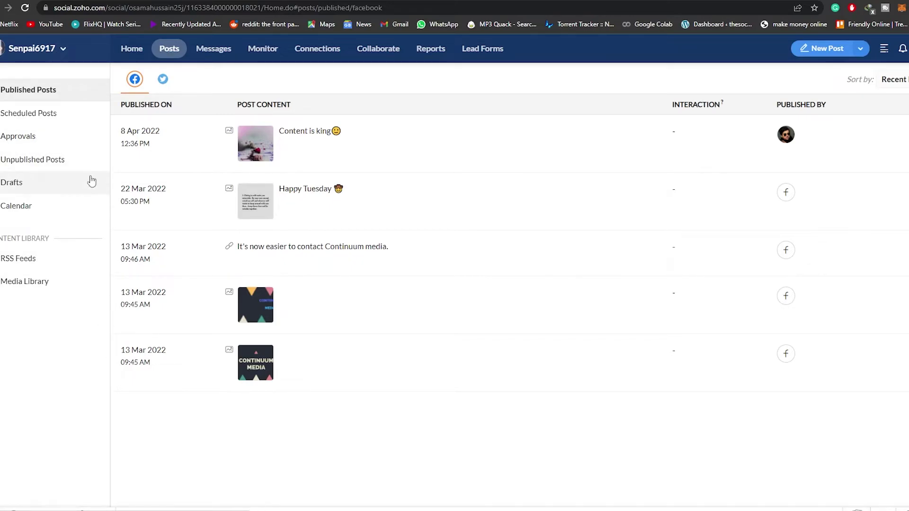
click(317, 48)
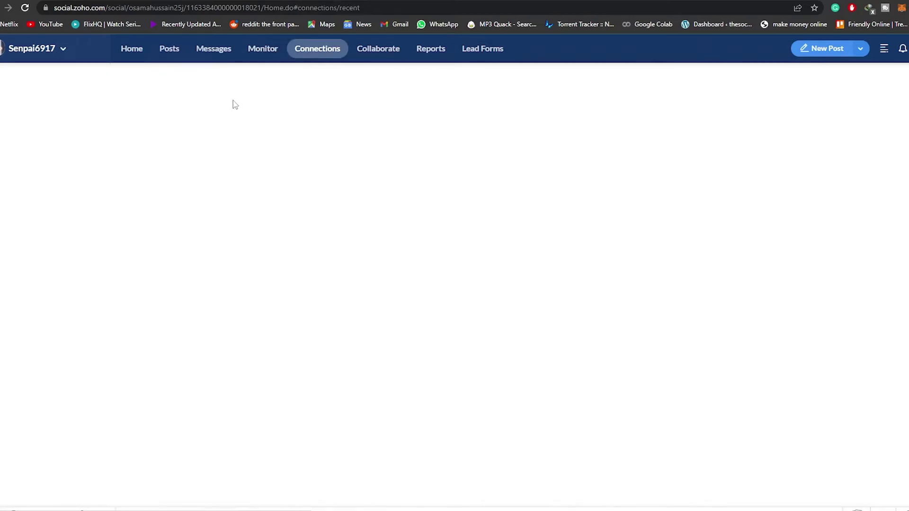
click(262, 49)
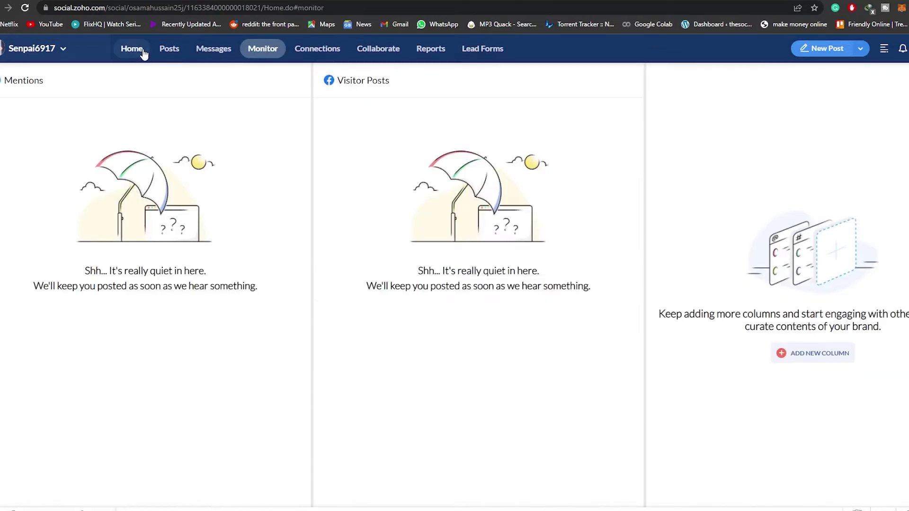
click(141, 53)
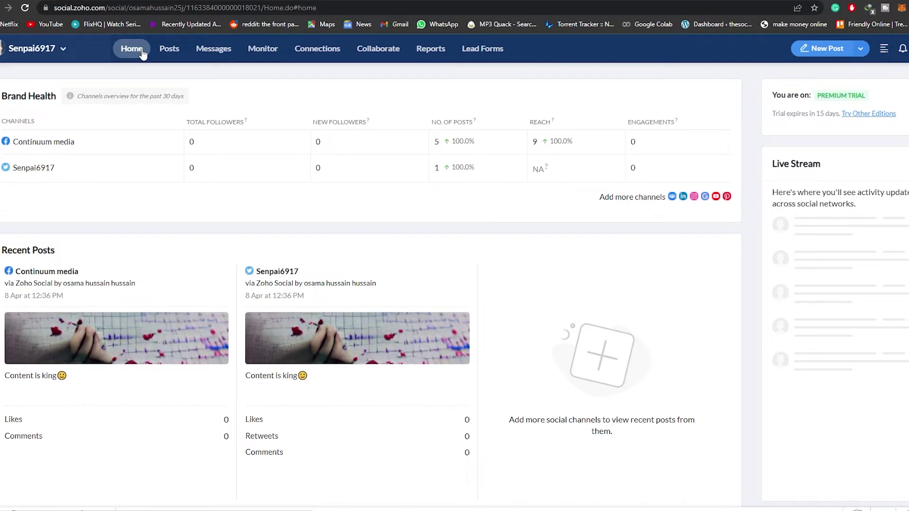
click(132, 49)
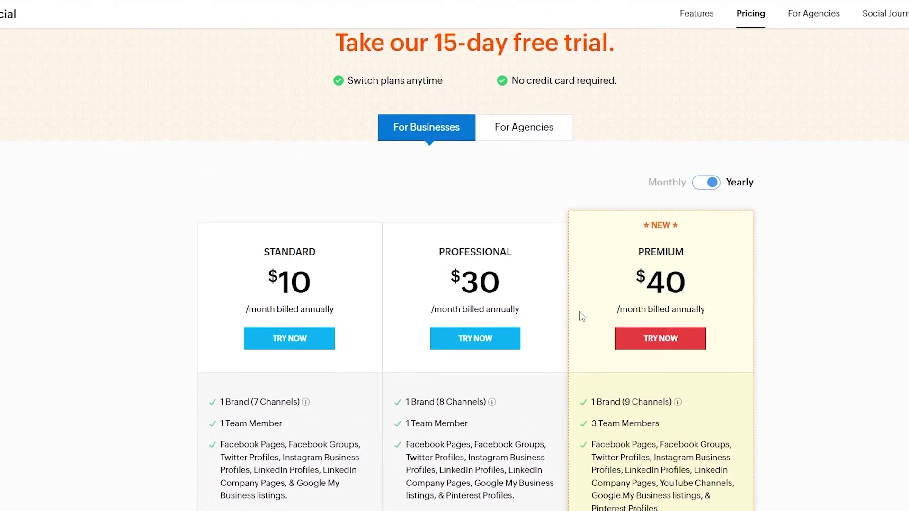
- Compare the yearly prices and included features of the Standard, Professional and Premium business plans
scroll(533, 298, down, 2)
scroll(331, 203, down, 1)
mouse_move(306, 221)
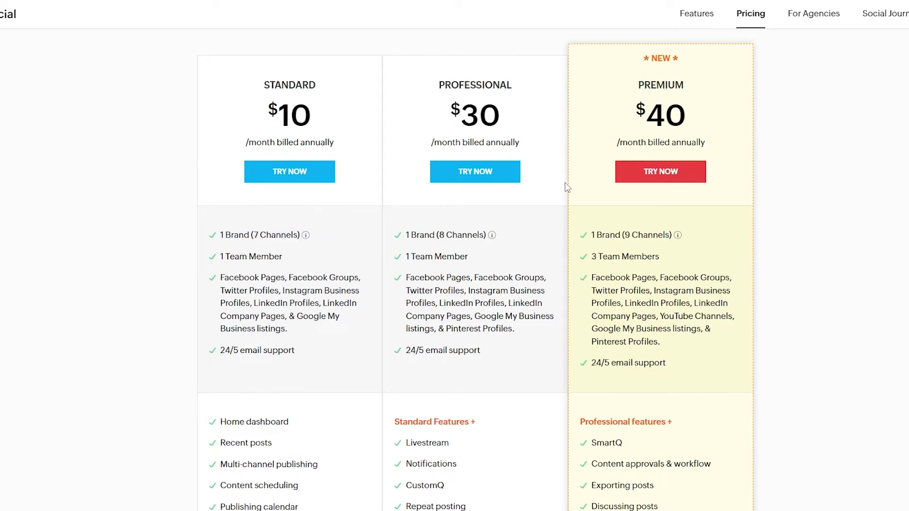
scroll(568, 183, down, 1)
scroll(690, 139, down, 1)
scroll(690, 135, up, 2)
scroll(284, 227, down, 1)
scroll(509, 218, down, 5)
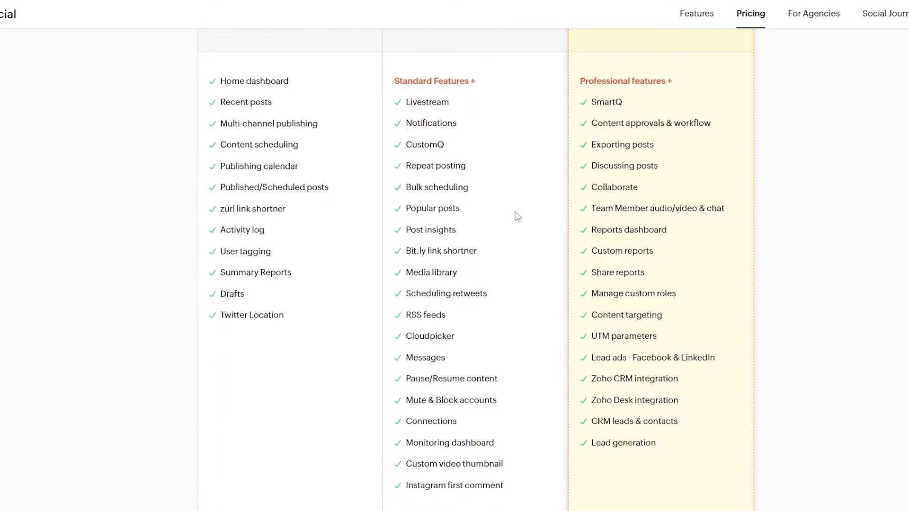
scroll(516, 216, down, 1)
scroll(516, 216, up, 1)
scroll(376, 467, up, 10)
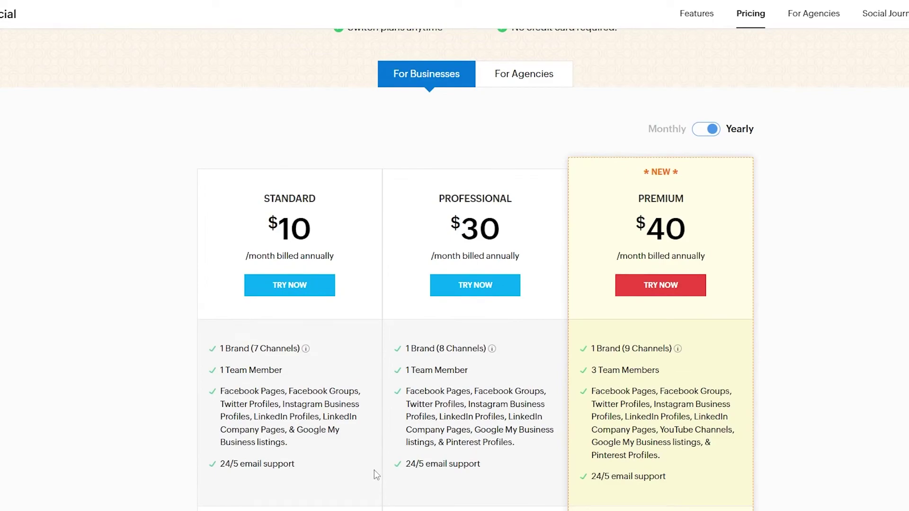
scroll(374, 470, up, 3)
scroll(362, 348, down, 3)
scroll(503, 165, up, 2)
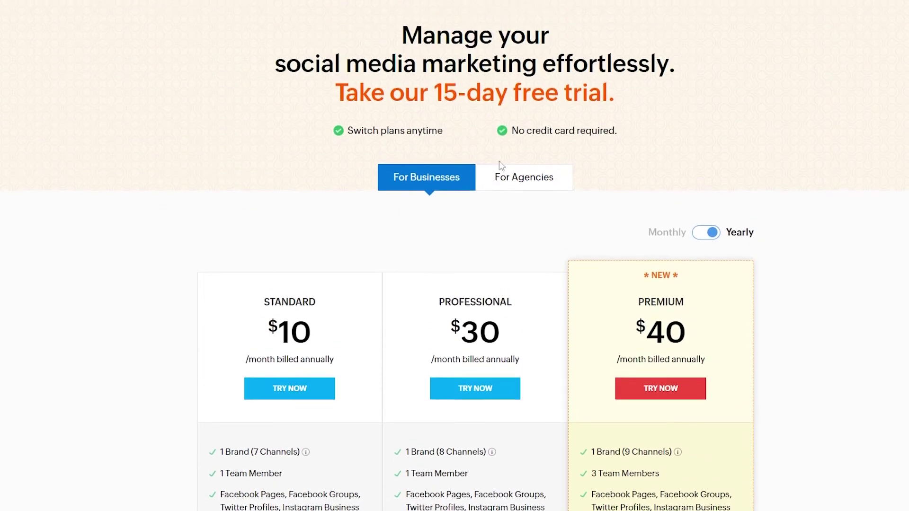
- Show the pricing for agencies and compare the Agency and Agency Plus plans' prices, billing terms and features
click(518, 187)
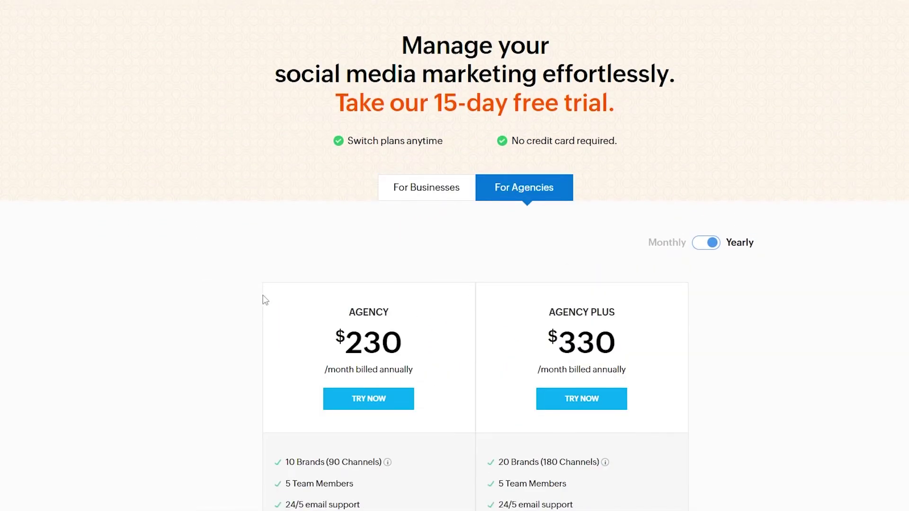
scroll(489, 220, down, 3)
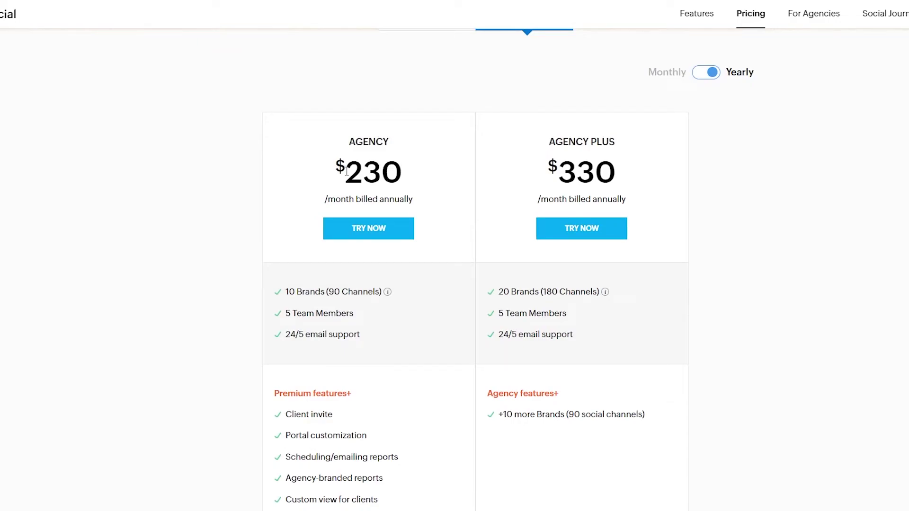
drag(347, 172, 418, 172)
drag(335, 199, 422, 202)
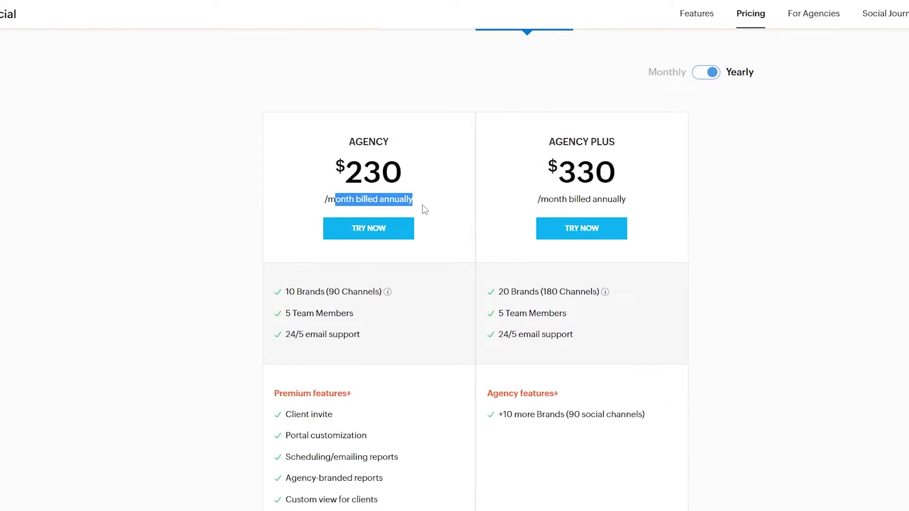
drag(549, 141, 574, 142)
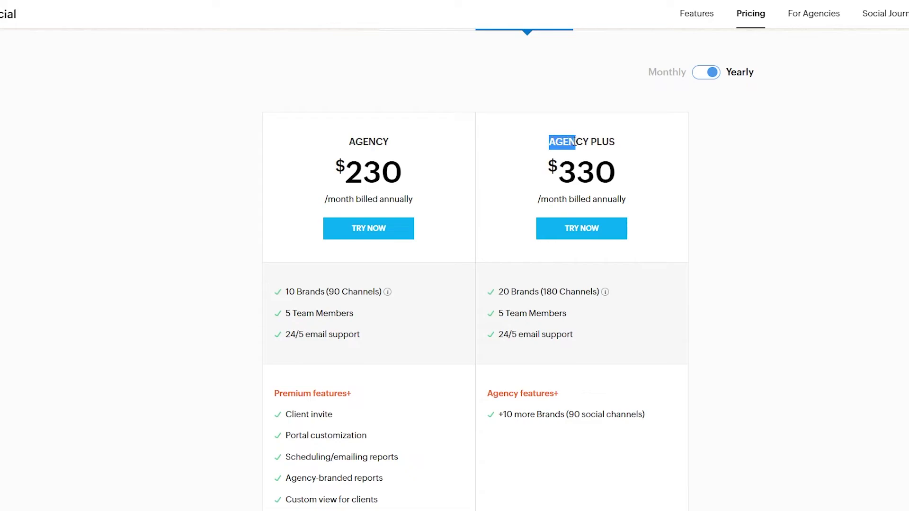
double_click(566, 178)
drag(538, 203, 598, 201)
click(834, 205)
scroll(495, 292, down, 2)
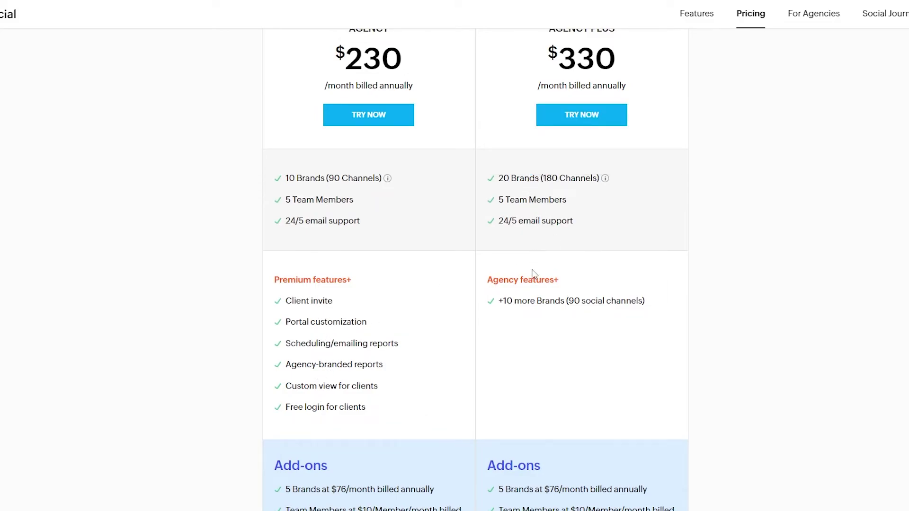
scroll(562, 331, up, 2)
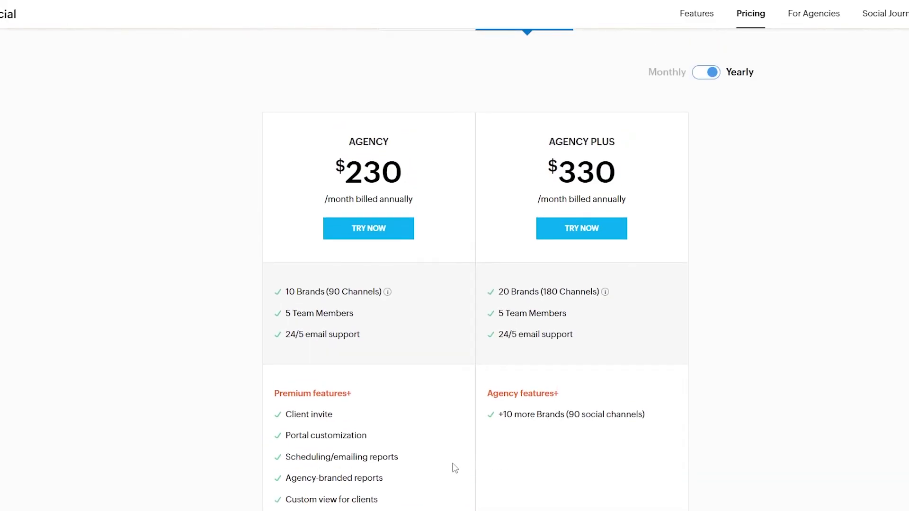